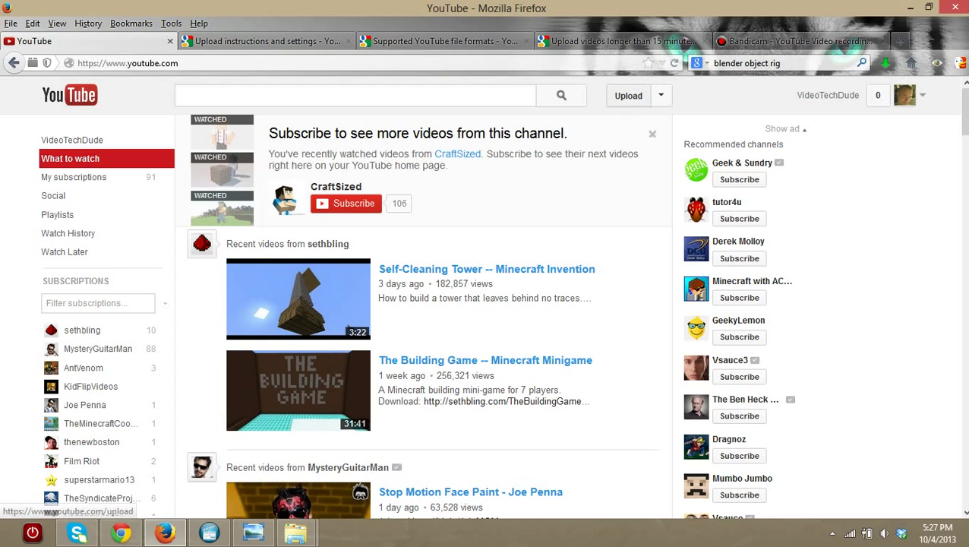
- Open the video upload page
left_click(629, 96)
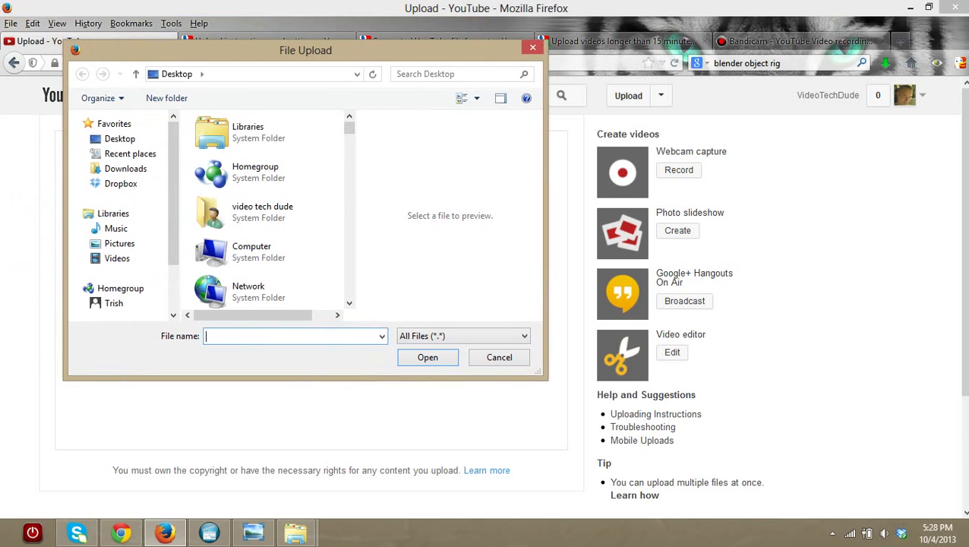
scroll(125, 213, "down", 2)
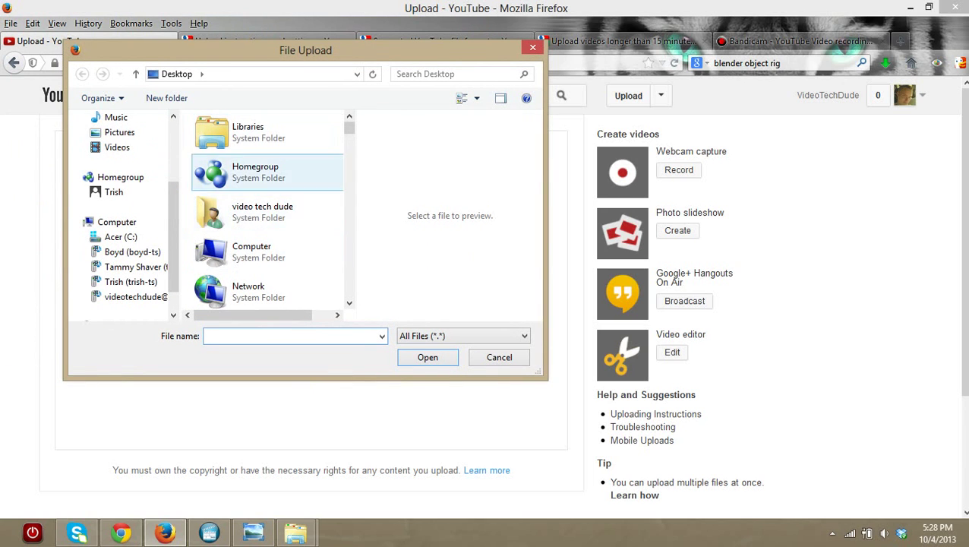
scroll(126, 213, "up", 3)
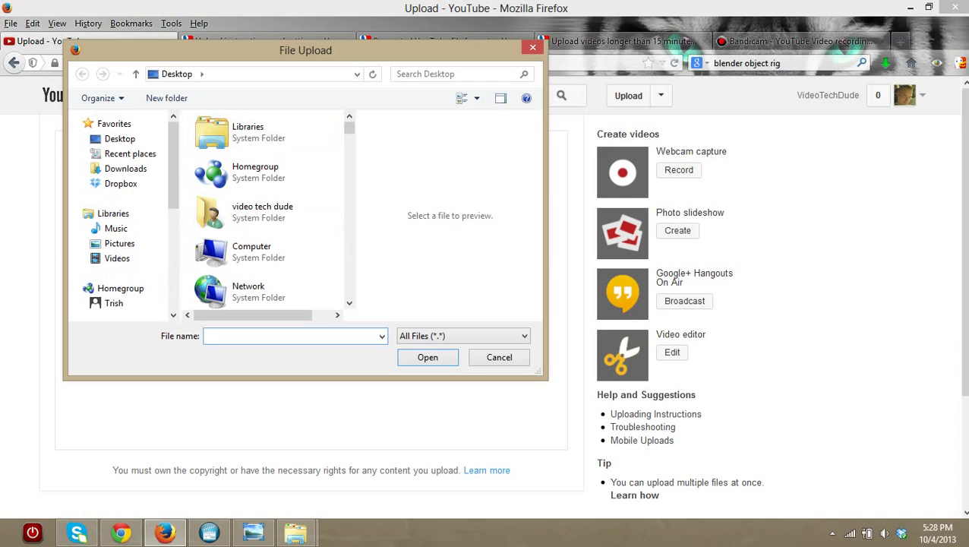
left_click(532, 47)
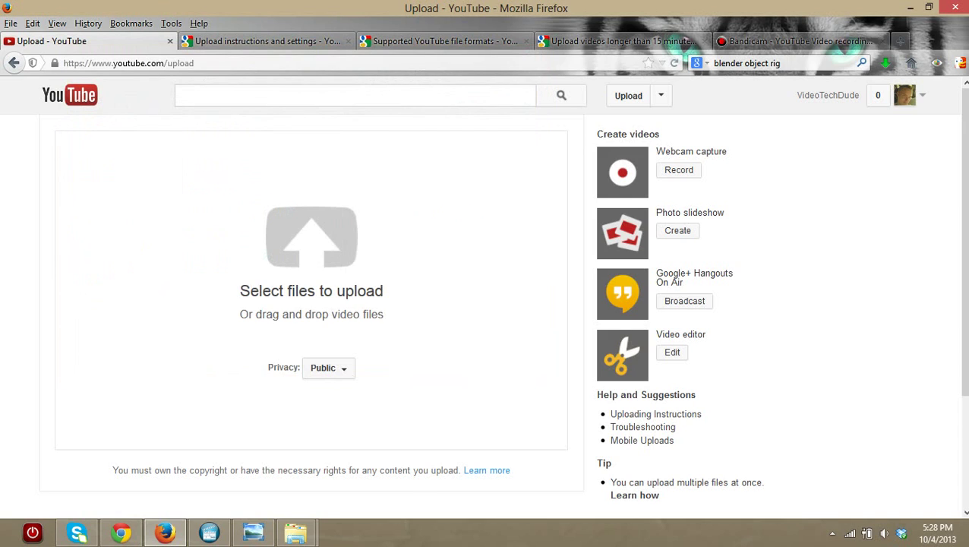
- Move the browser window aside to reach the desktop, and drop Tutorial Test Video.avi onto the upload area
left_click_drag(532, 8, 359, 24)
left_click_drag(775, 464, 242, 264)
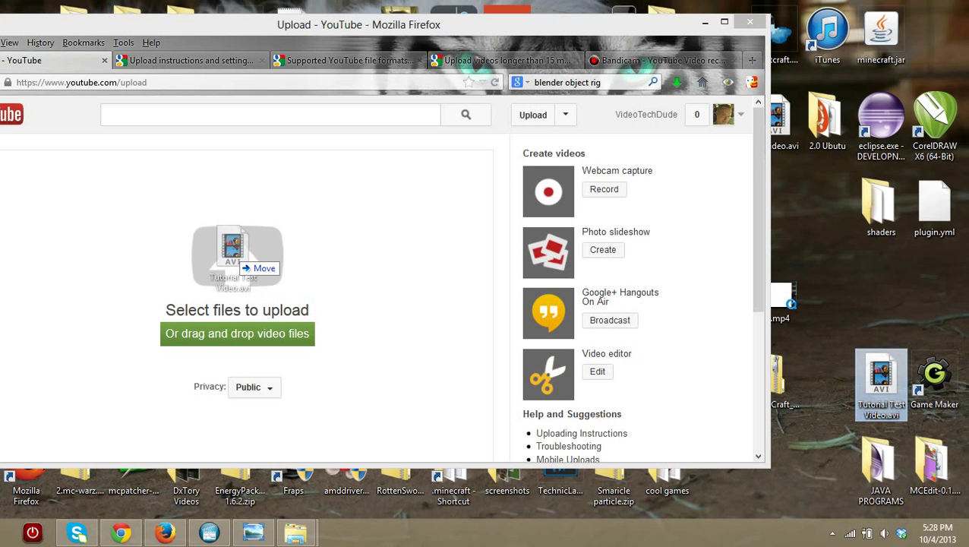
left_click_drag(237, 261, 235, 260)
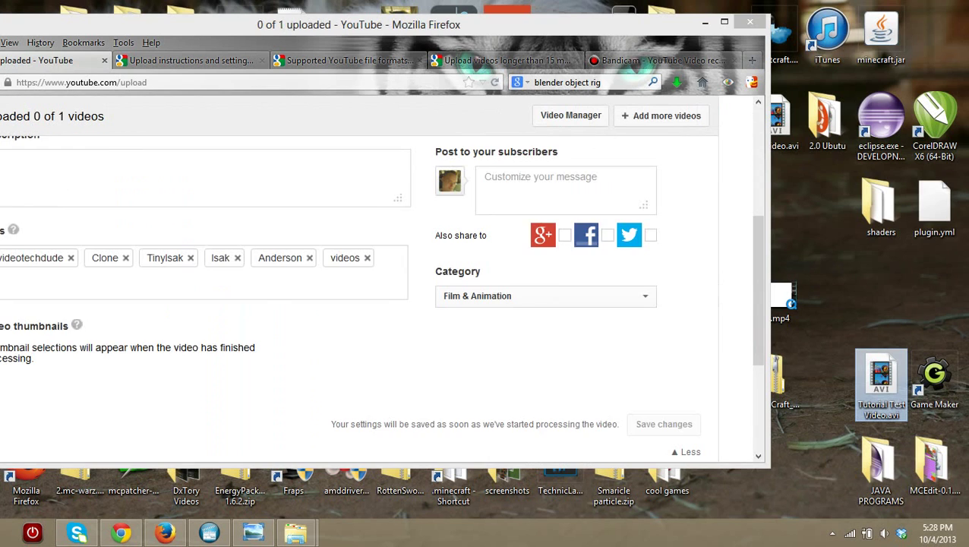
left_click_drag(359, 24, 453, 19)
scroll(430, 281, "up", 3)
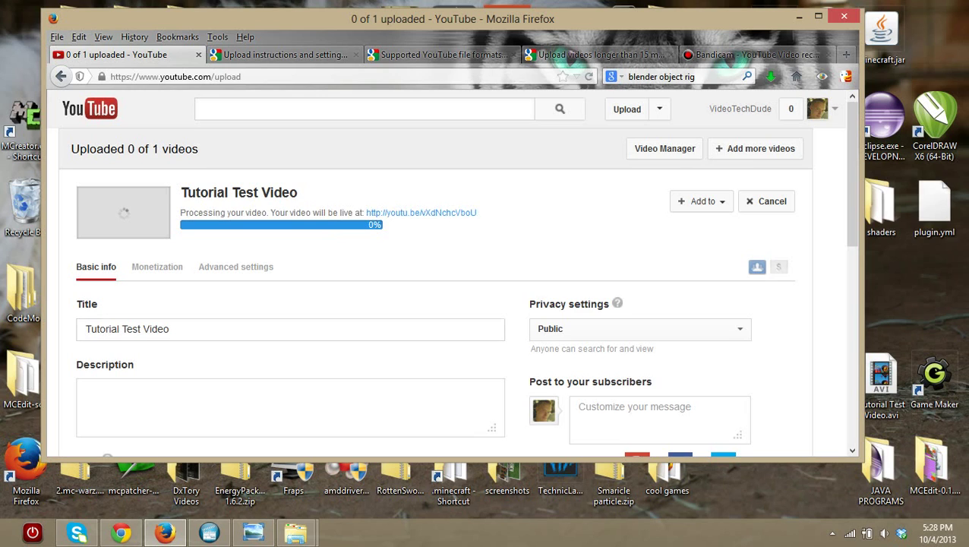
- Examine the privacy options available for the uploaded video without changing the selection
scroll(451, 272, "down", 1)
scroll(448, 273, "down", 1)
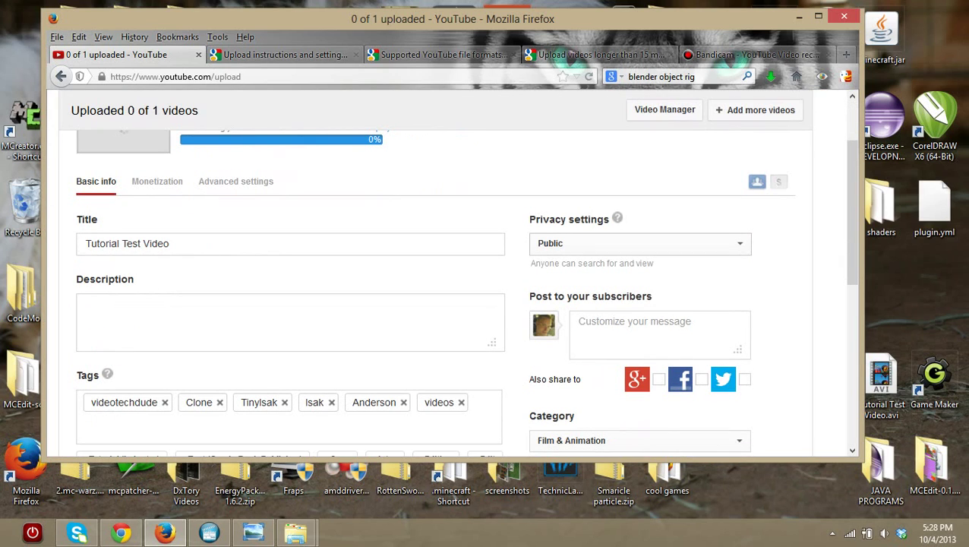
left_click(639, 243)
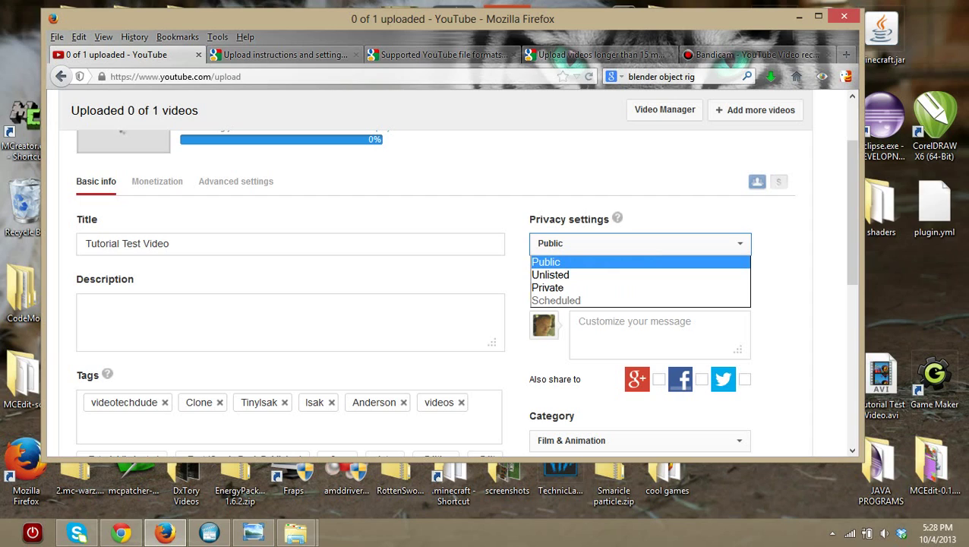
key("Down")
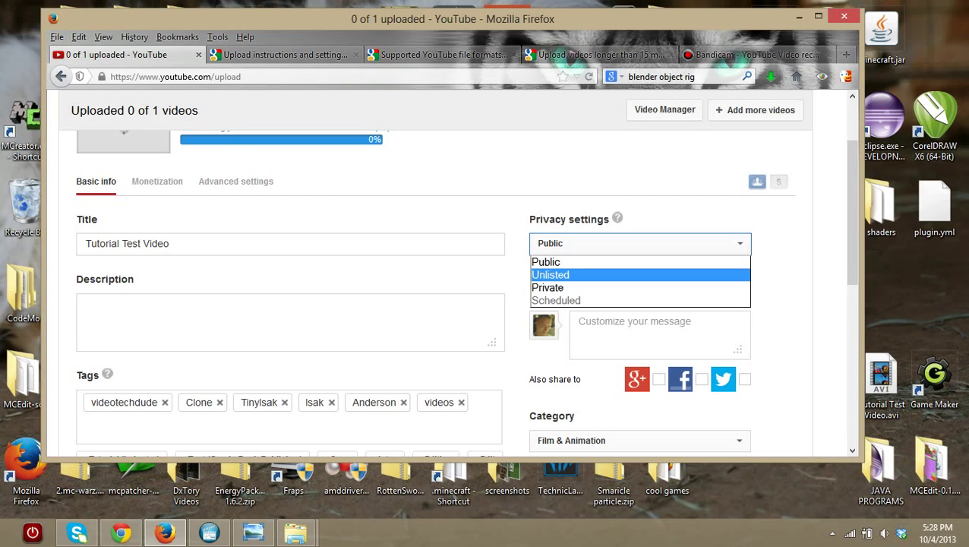
key("Down")
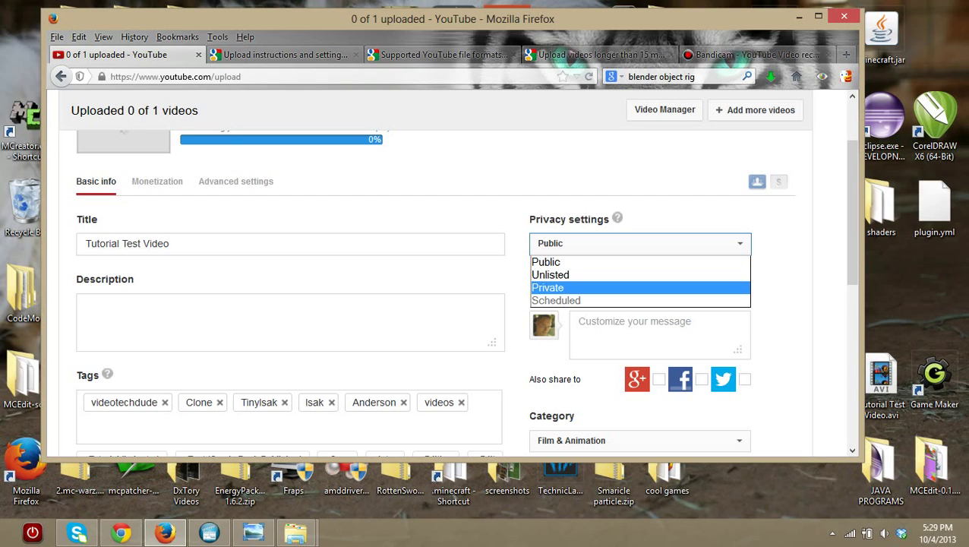
key("Escape")
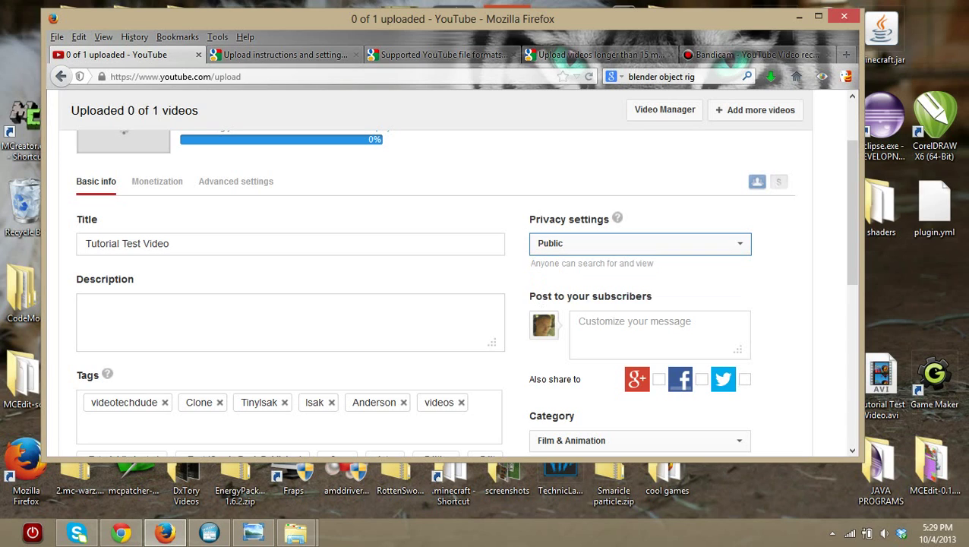
- Set the video's privacy to Private
key("alt+Down")
key("Down")
key("Down")
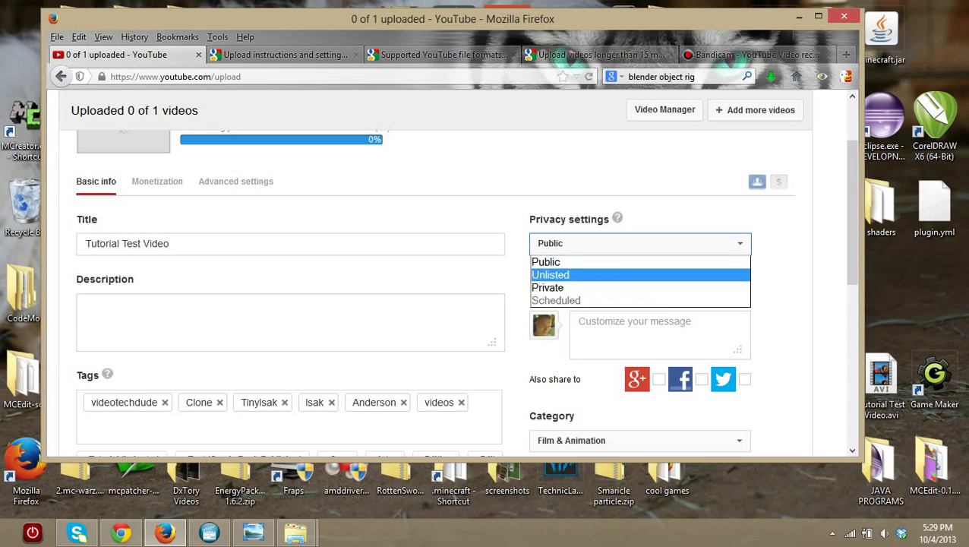
key("Return")
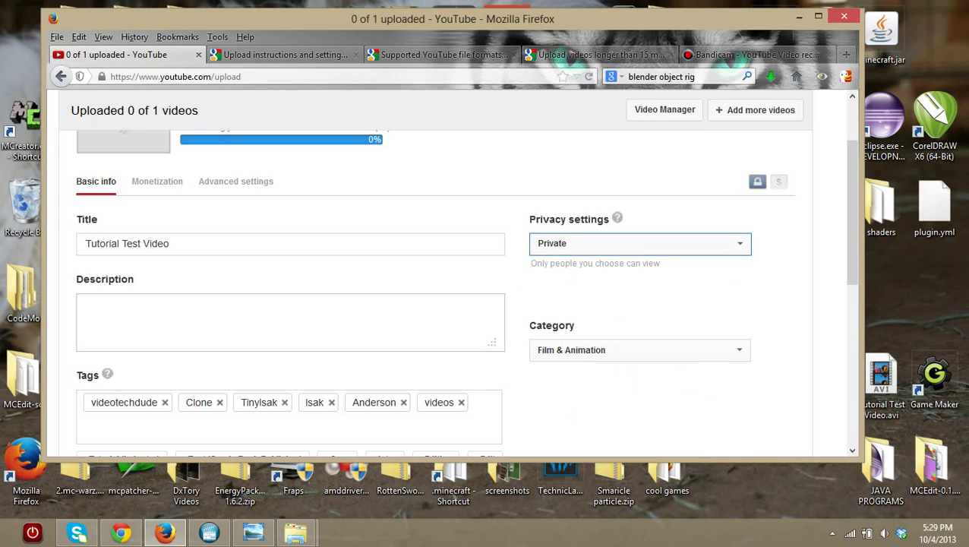
- Set the video's privacy to Unlisted
key("alt+Down")
key("Up")
key("Up")
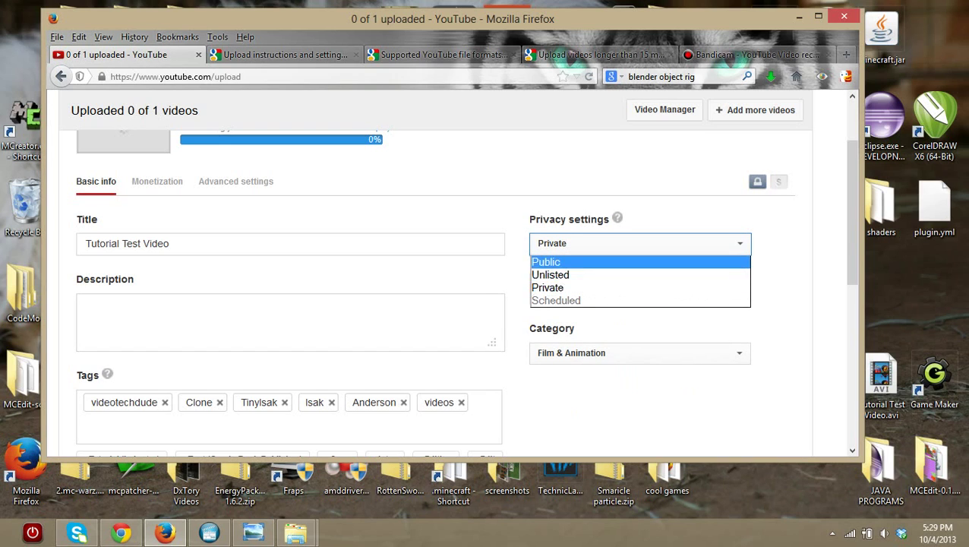
key("Down")
key("Return")
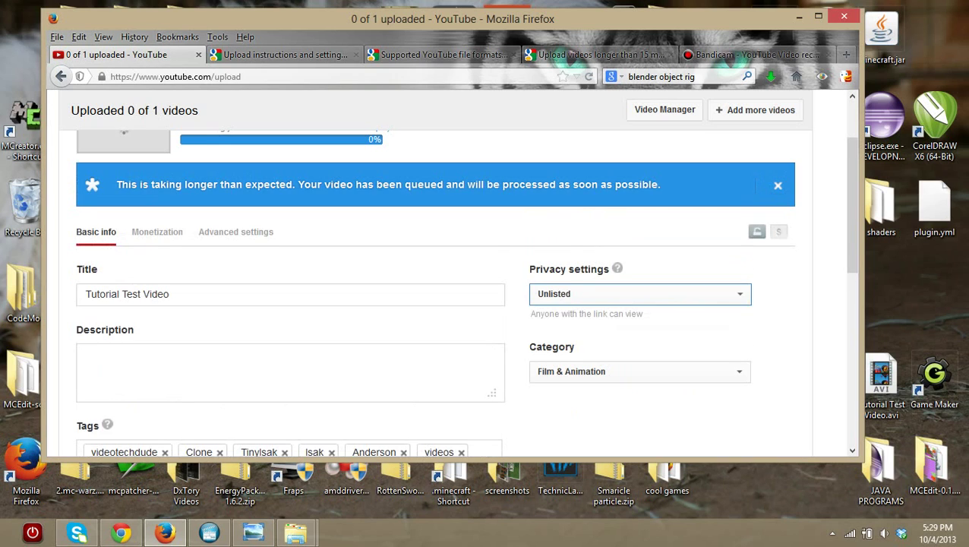
- Set the video's privacy back to Public
key("alt+Down")
key("Up")
key("Return")
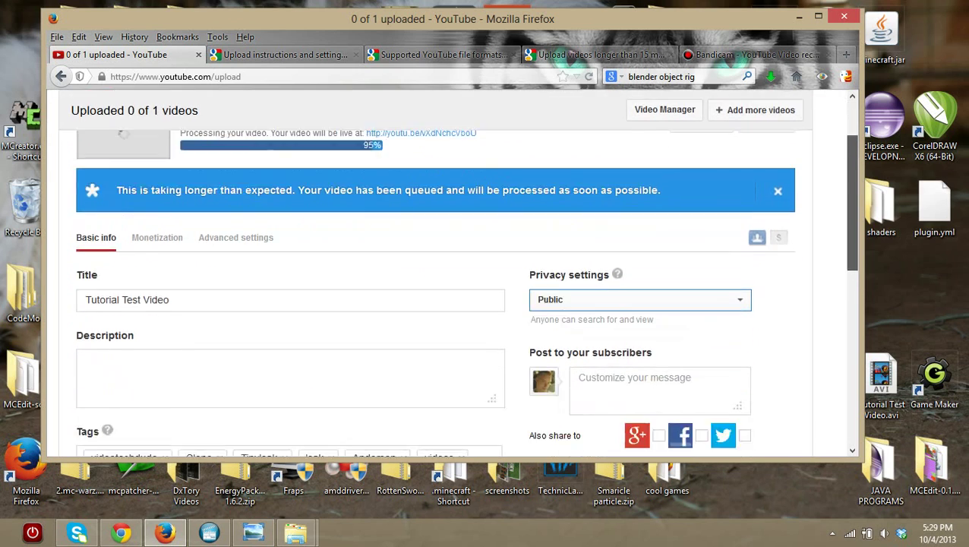
- Enter the placeholder text "gfdsfgsdgsdgfsdgsdg" as the message to subscribers and clear it again
scroll(452, 273, "down", 2)
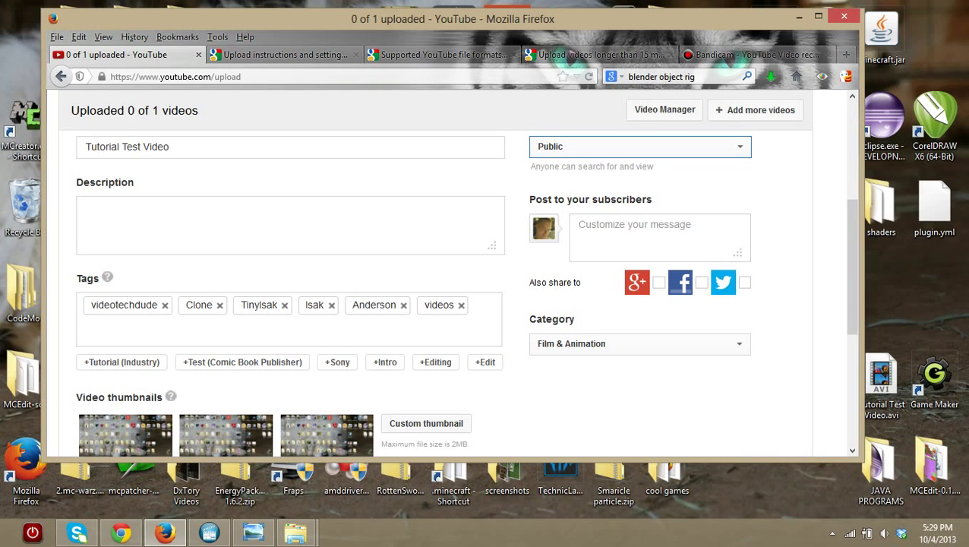
left_click(659, 237)
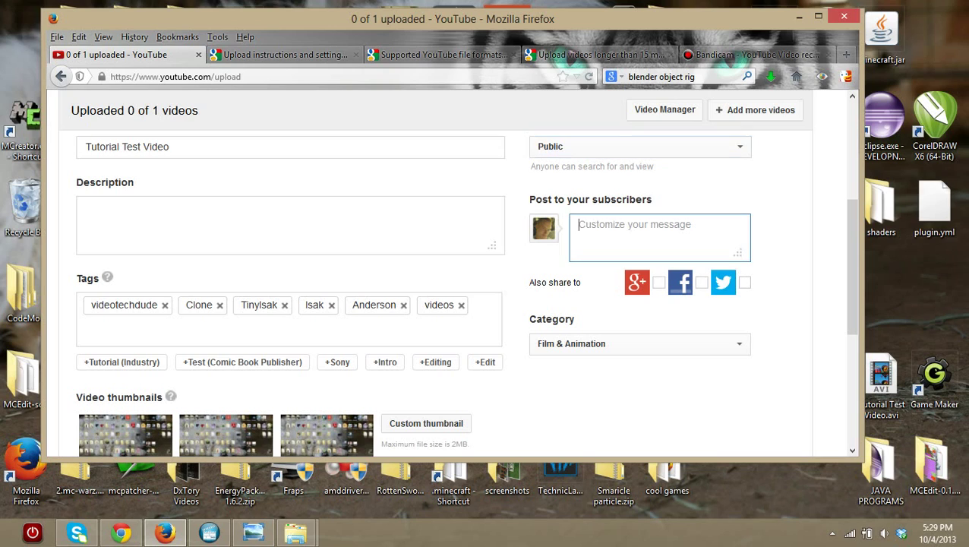
type("gfdsfgsdgsdgfsdgsdg")
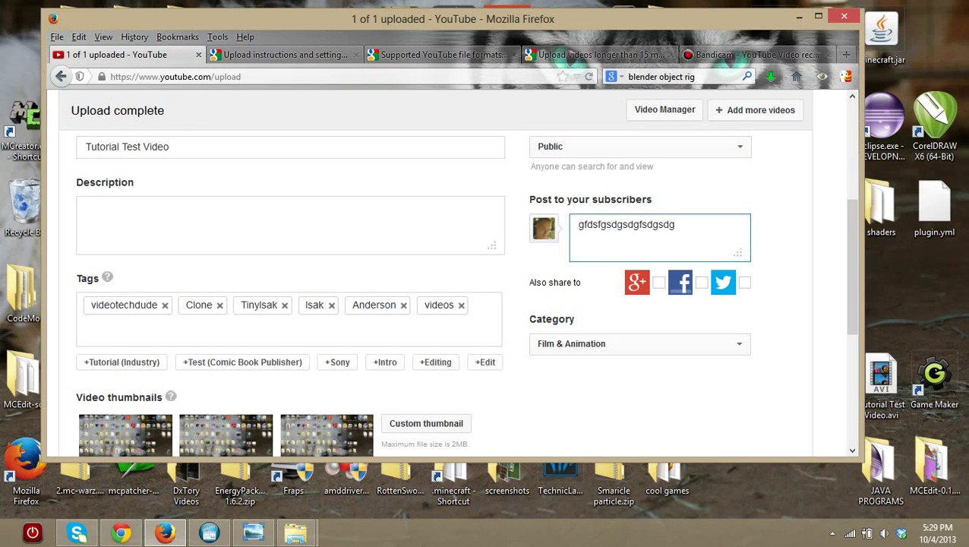
key("BackSpace")
key("BackSpace")
key("BackSpace")
key("BackSpace")
key("BackSpace")
key("BackSpace")
key("BackSpace")
key("BackSpace")
key("BackSpace")
key("BackSpace")
key("BackSpace")
key("BackSpace")
key("BackSpace")
key("BackSpace")
key("BackSpace")
key("BackSpace")
key("BackSpace")
key("BackSpace")
key("BackSpace")
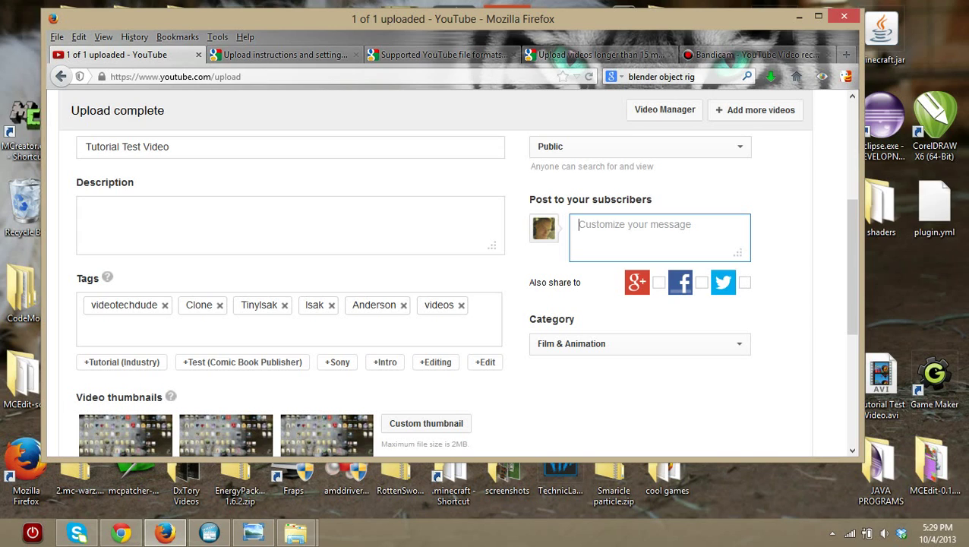
- Examine the list of available video categories without choosing a different one
left_click(639, 343)
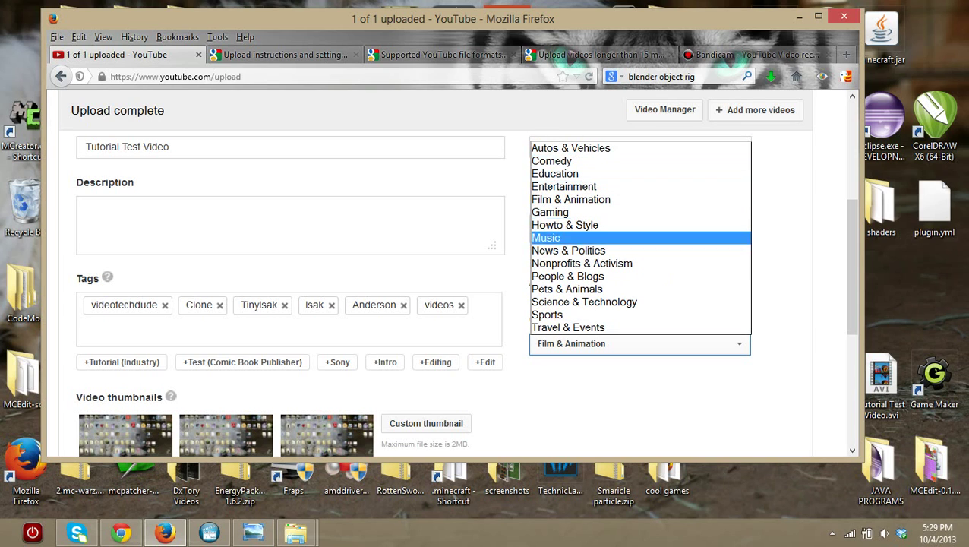
key("Escape")
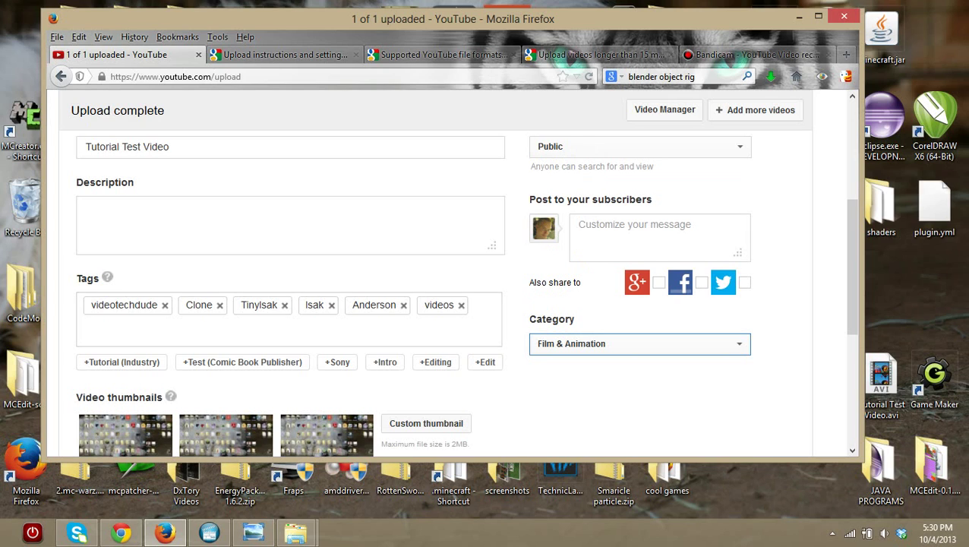
scroll(451, 293, "up", 2)
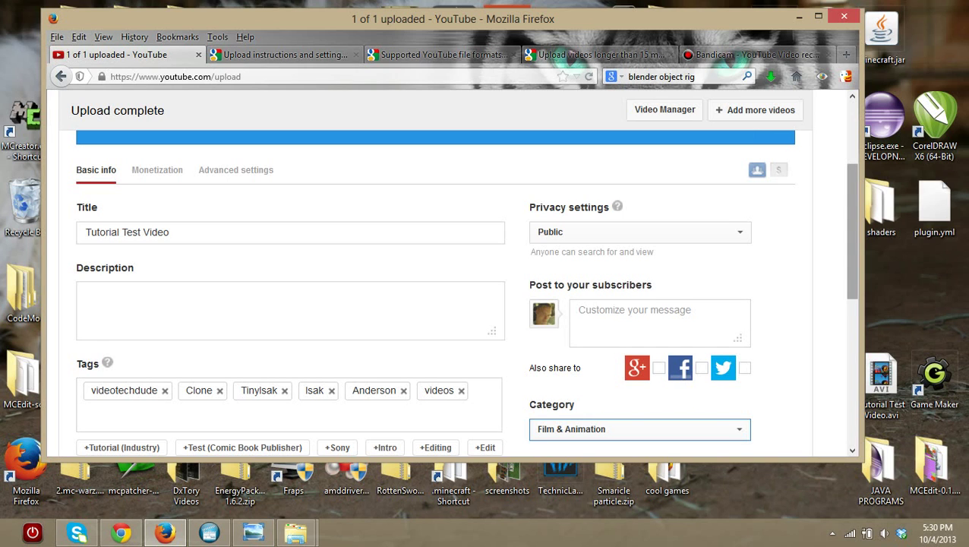
- Add the suggested tag Sony to the video and select the middle of the three video thumbnails
left_click_drag(853, 231, 853, 237)
scroll(456, 293, "down", 3)
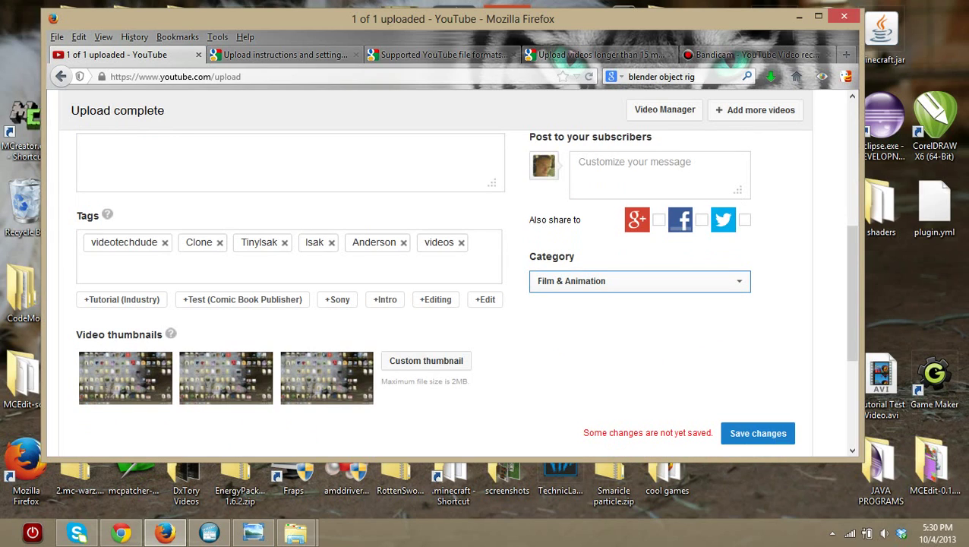
left_click(337, 299)
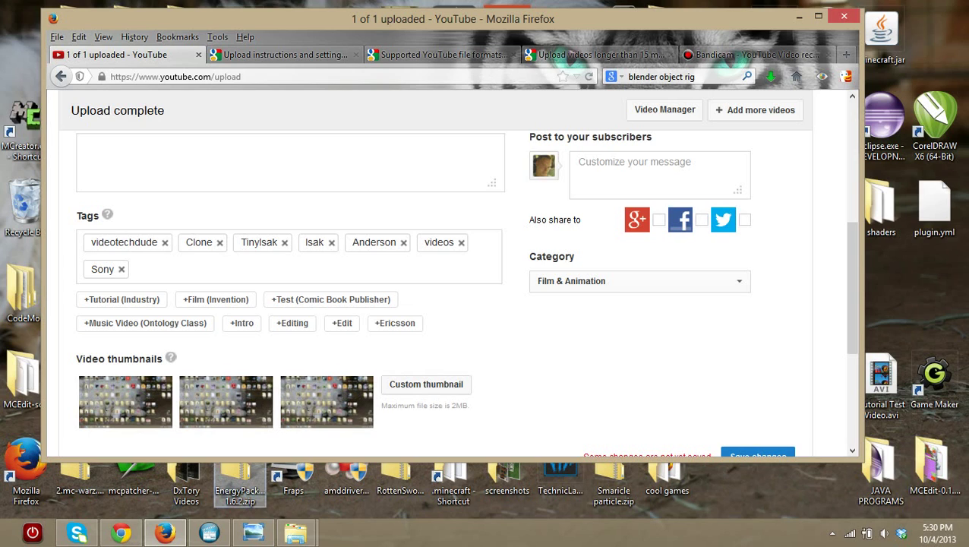
mouse_move(125, 400)
left_click(226, 401)
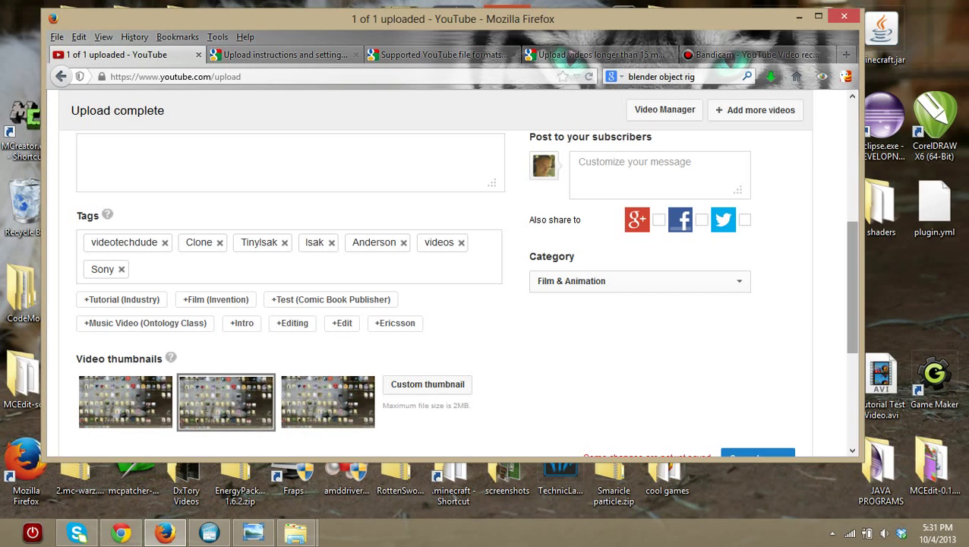
- Save the changes made to the uploaded video's settings
scroll(466, 294, "up", 2)
scroll(465, 293, "down", 3)
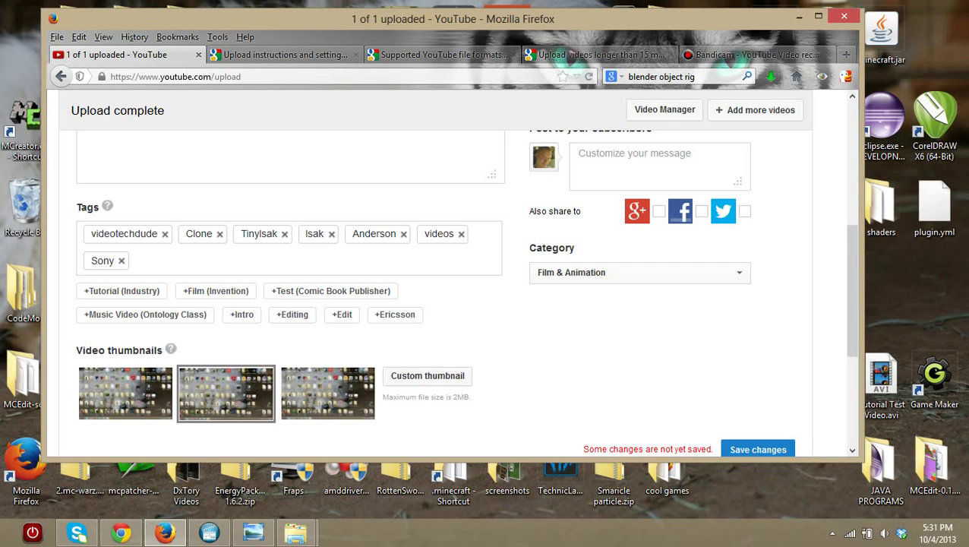
scroll(466, 292, "down", 2)
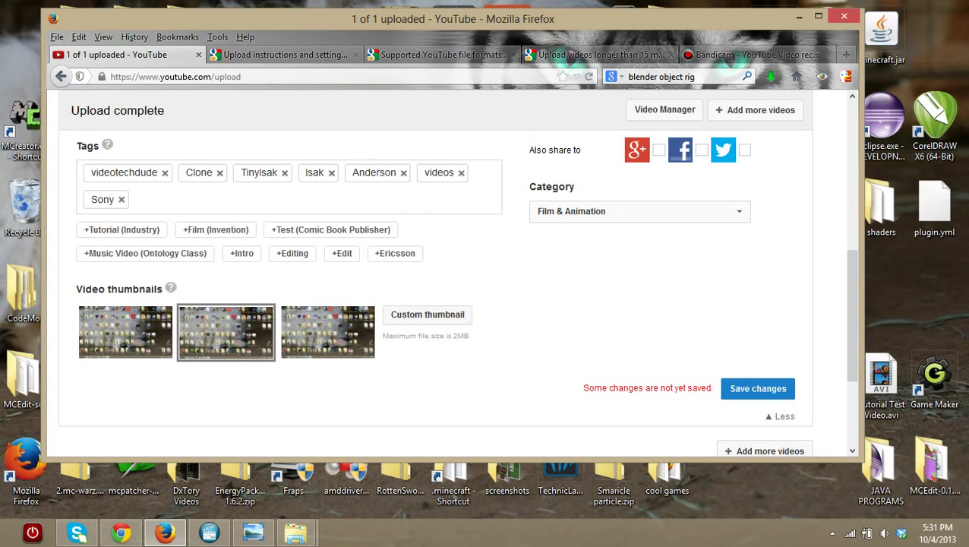
left_click(758, 388)
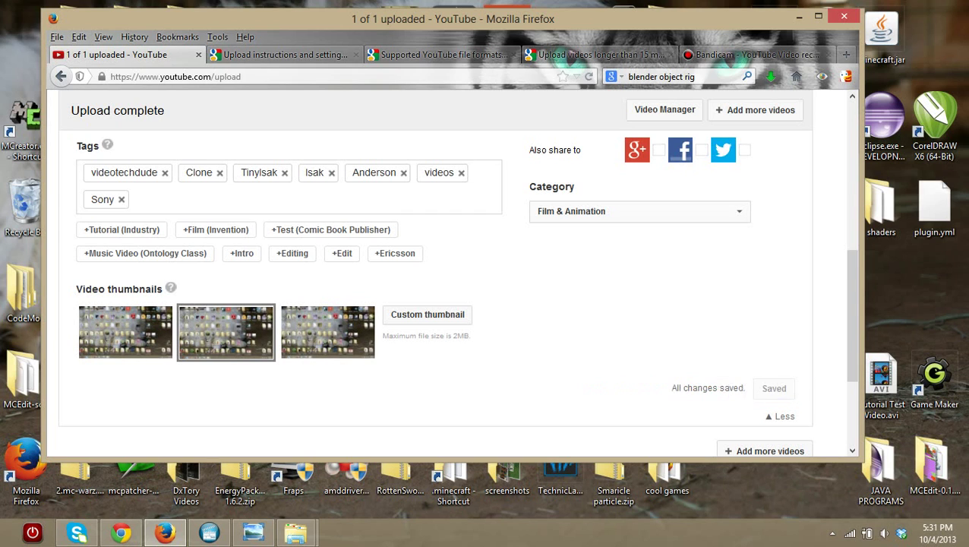
- Dismiss the notice about delayed video processing and open the Video Manager
scroll(758, 388, "up", 5)
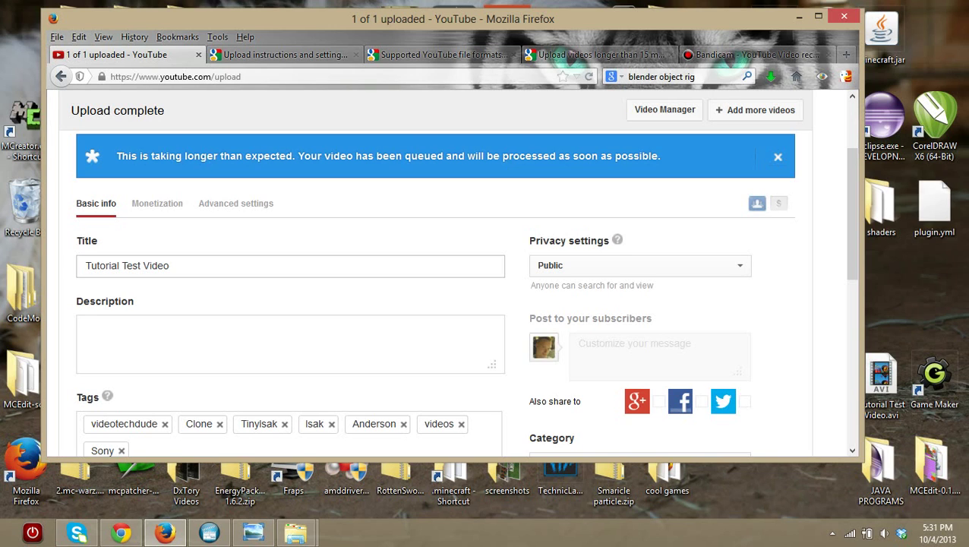
scroll(448, 288, "down", 10)
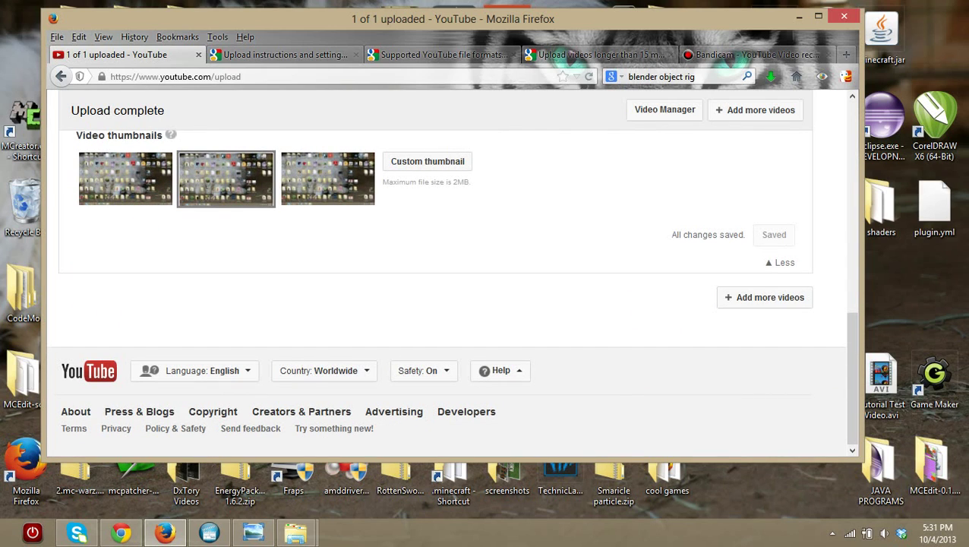
scroll(448, 288, "up", 12)
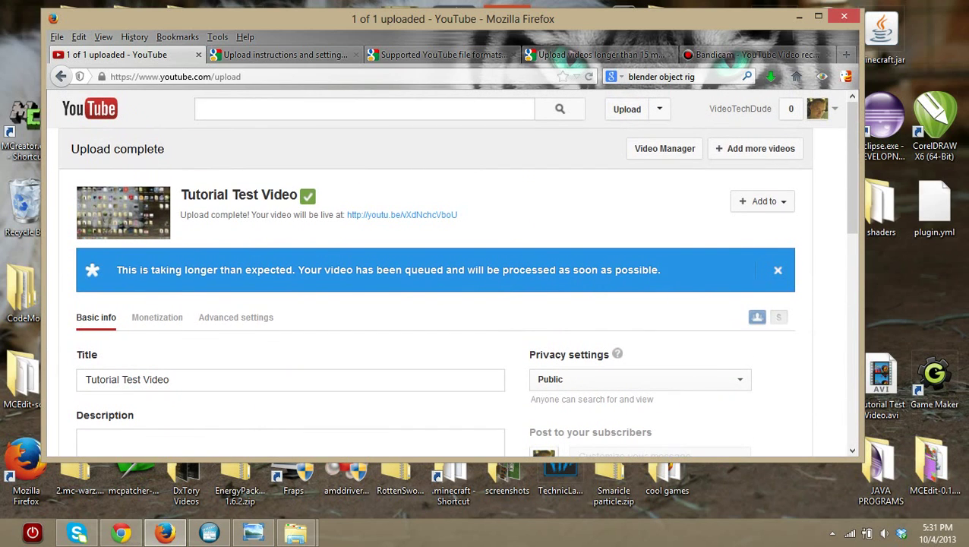
left_click(777, 270)
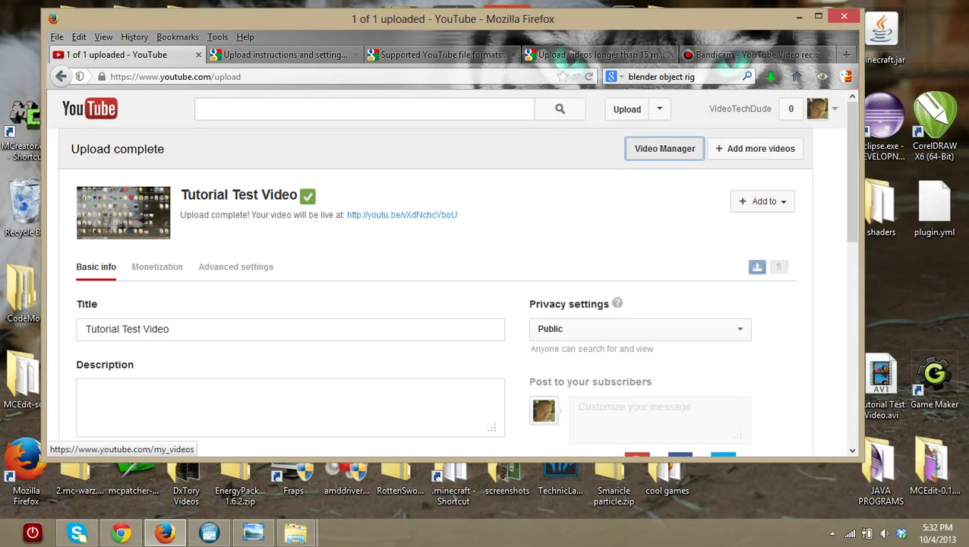
left_click(665, 148)
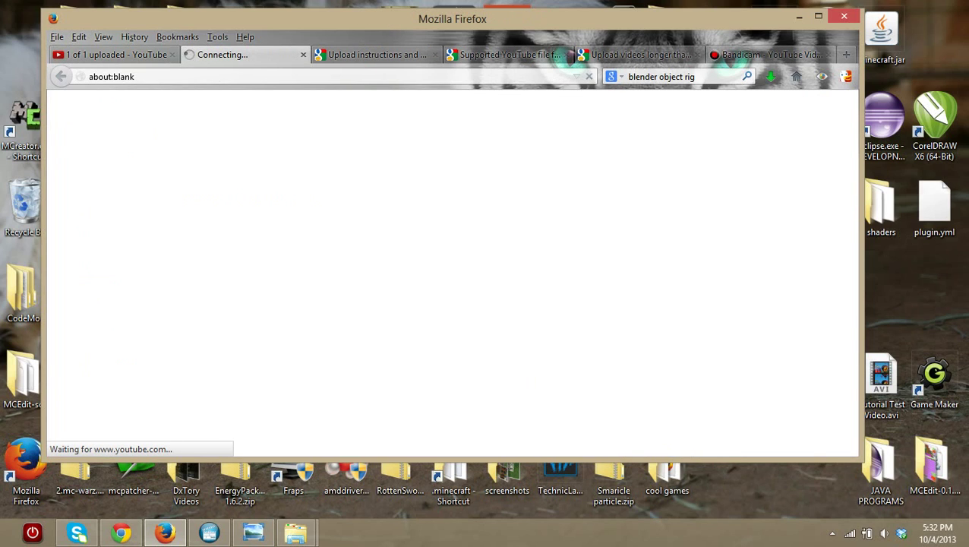
- Maximize the browser window, look through the uploads and open the watch page of Tutorial Test Video
left_click(818, 15)
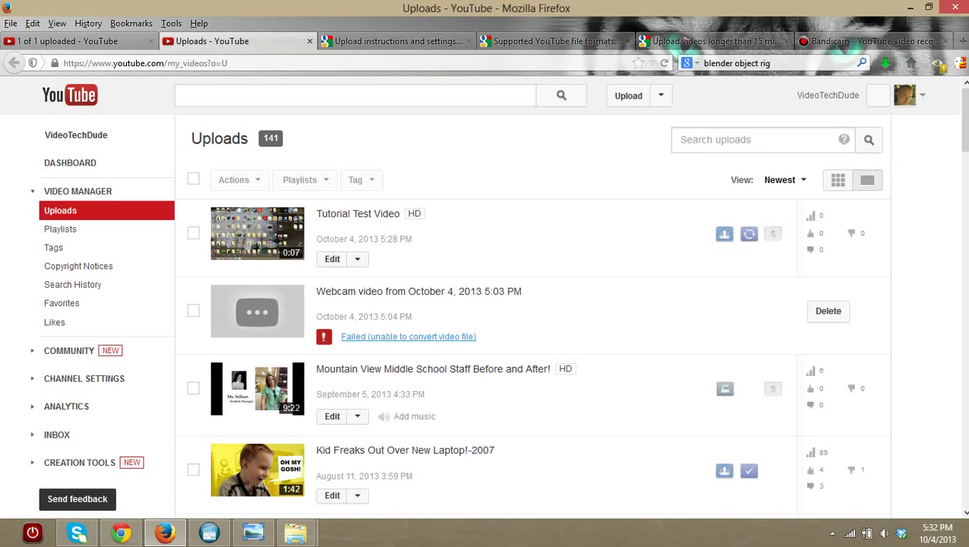
scroll(532, 304, "down", 15)
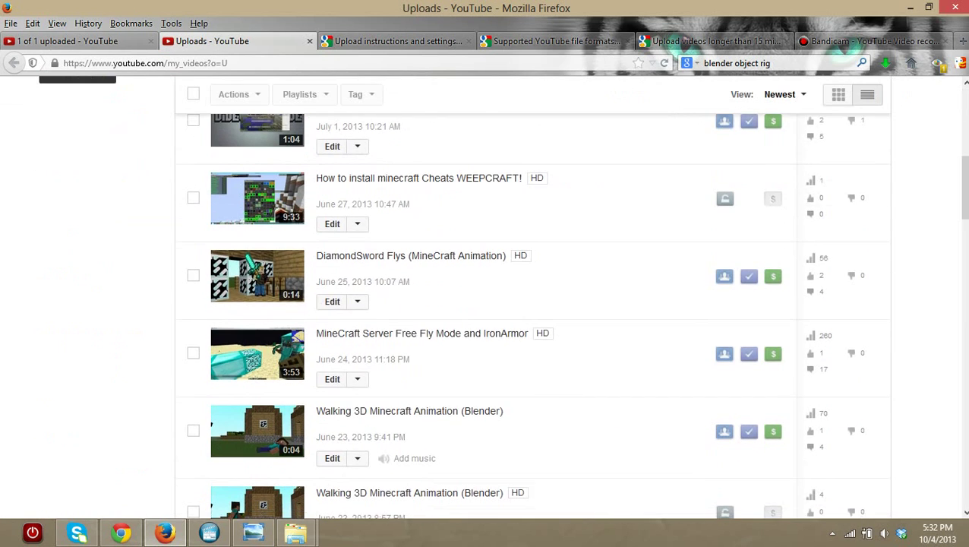
scroll(532, 315, "down", 15)
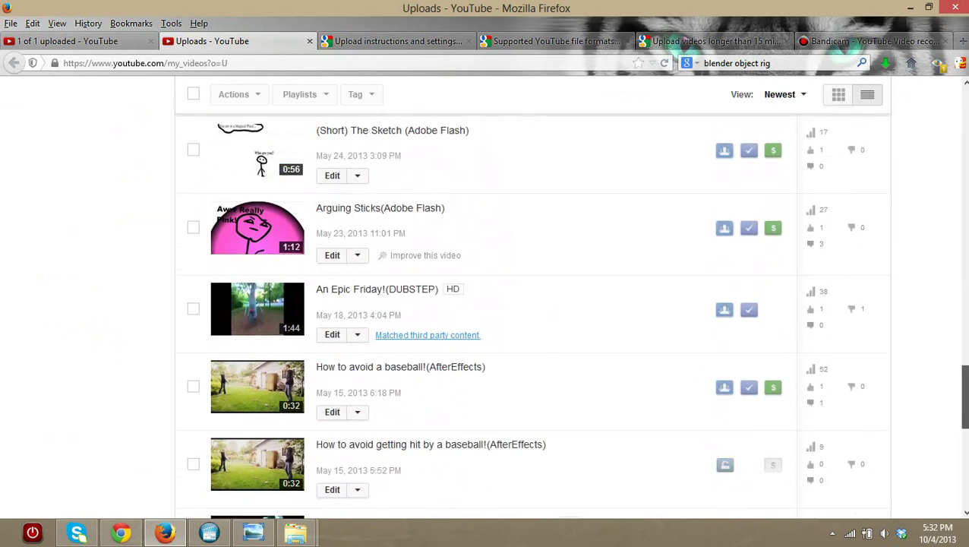
scroll(532, 303, "up", 20)
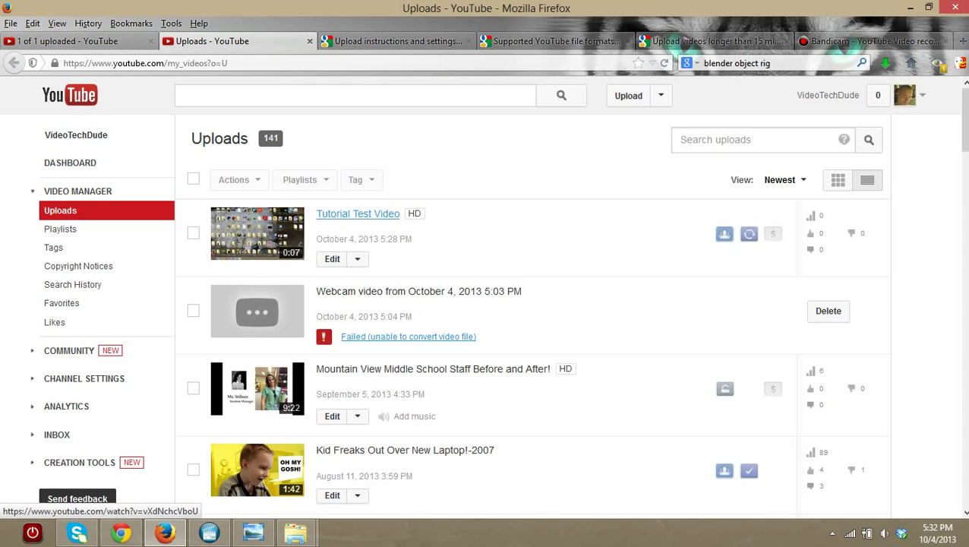
left_click(358, 214)
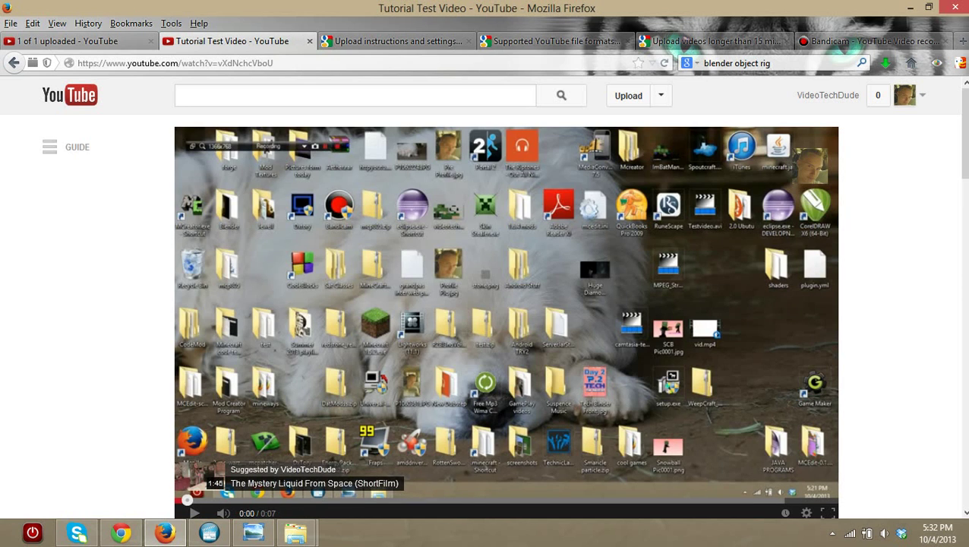
- Examine the player's available playback quality options without choosing a different one
scroll(486, 304, "down", 5)
left_click(807, 342)
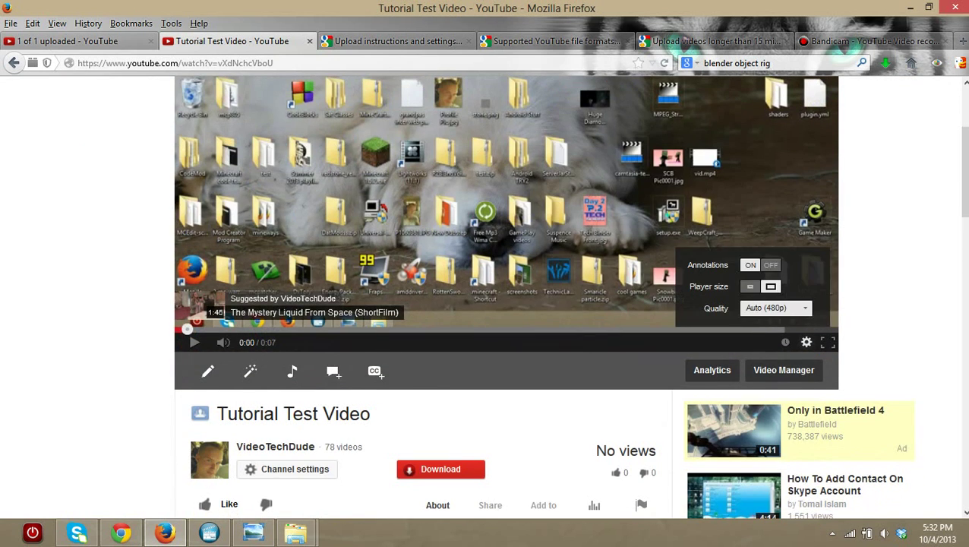
left_click(775, 308)
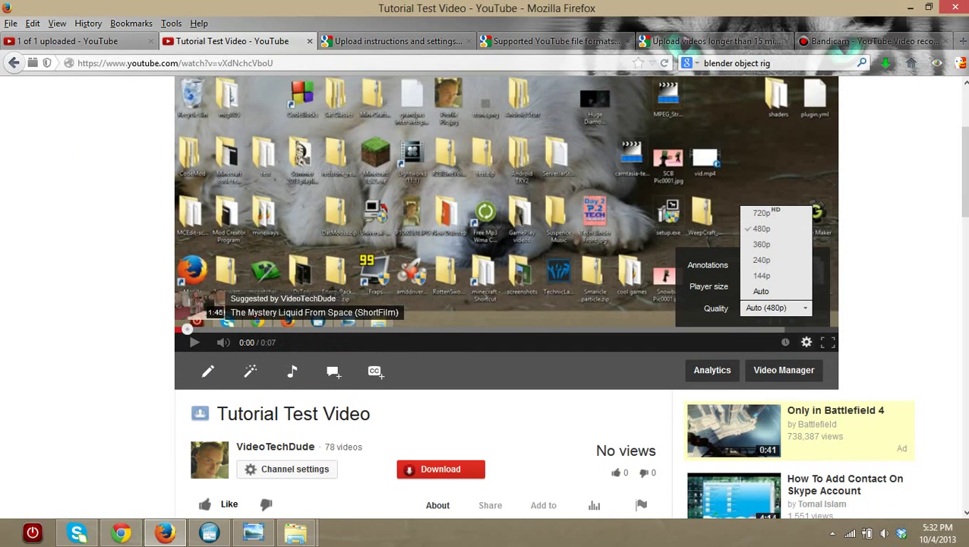
scroll(493, 297, "up", 4)
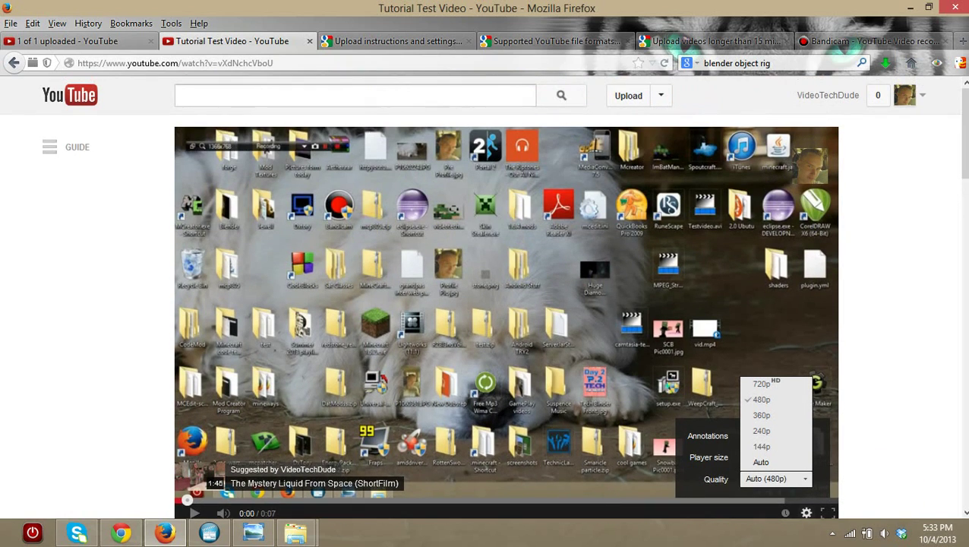
- Show the sharing options of Tutorial Test Video and copy its short link
left_click_drag(273, 63, 77, 63)
left_click(273, 63)
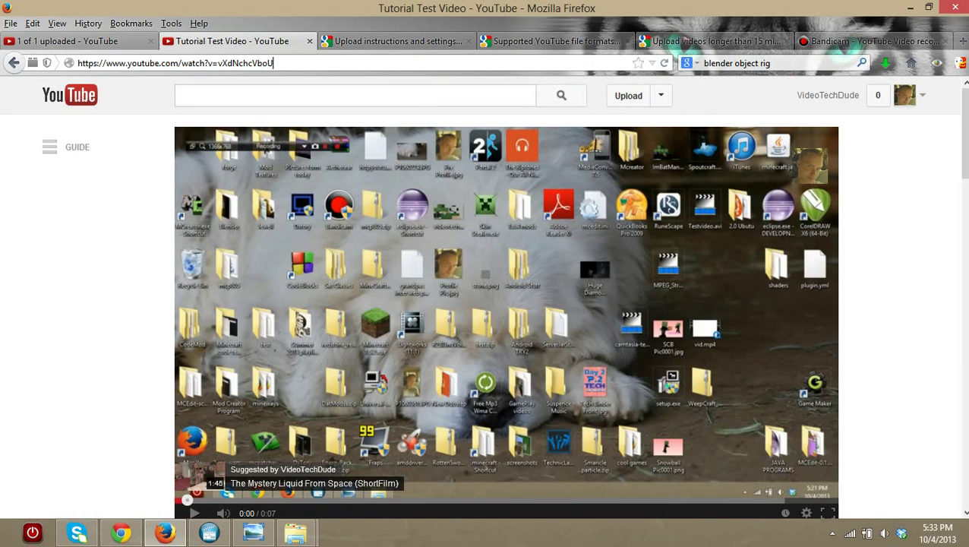
scroll(506, 304, "down", 5)
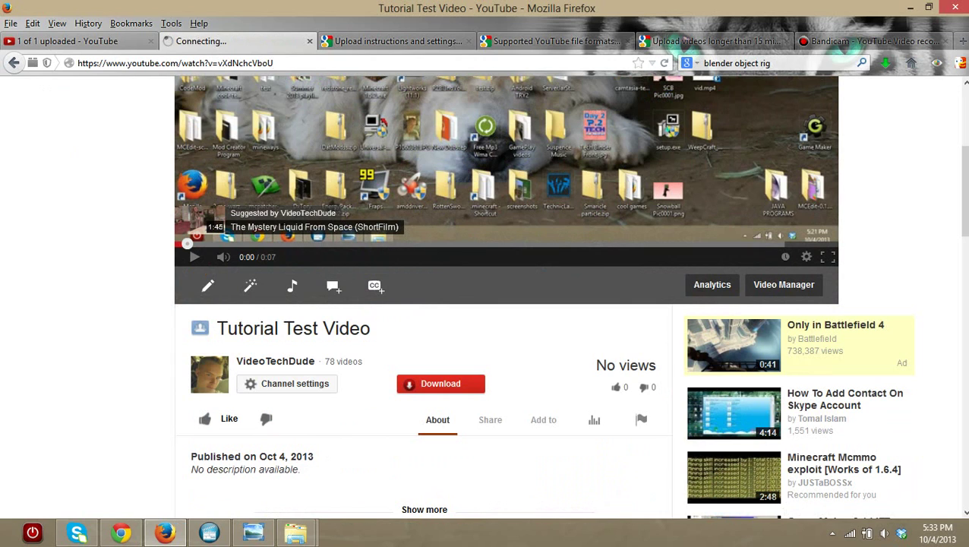
scroll(506, 304, "down", 5)
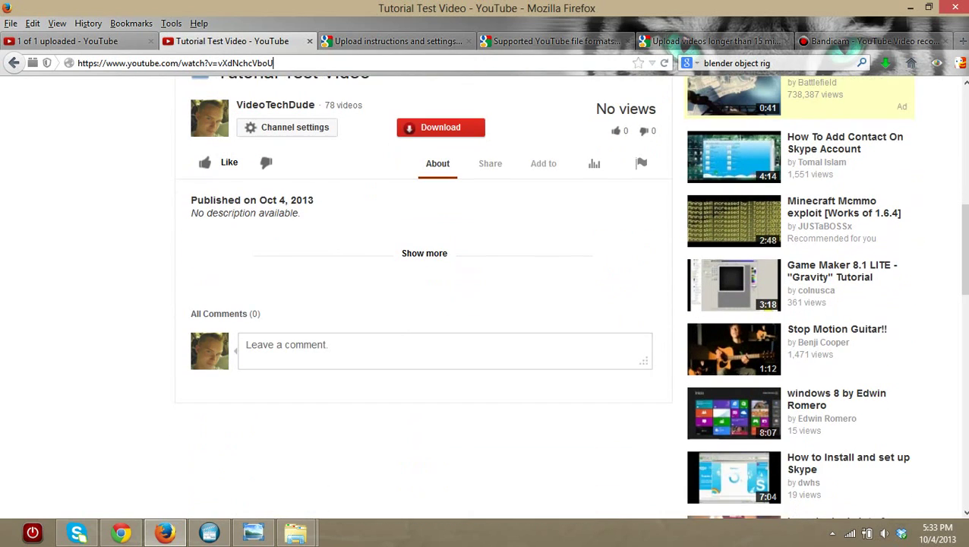
left_click(490, 163)
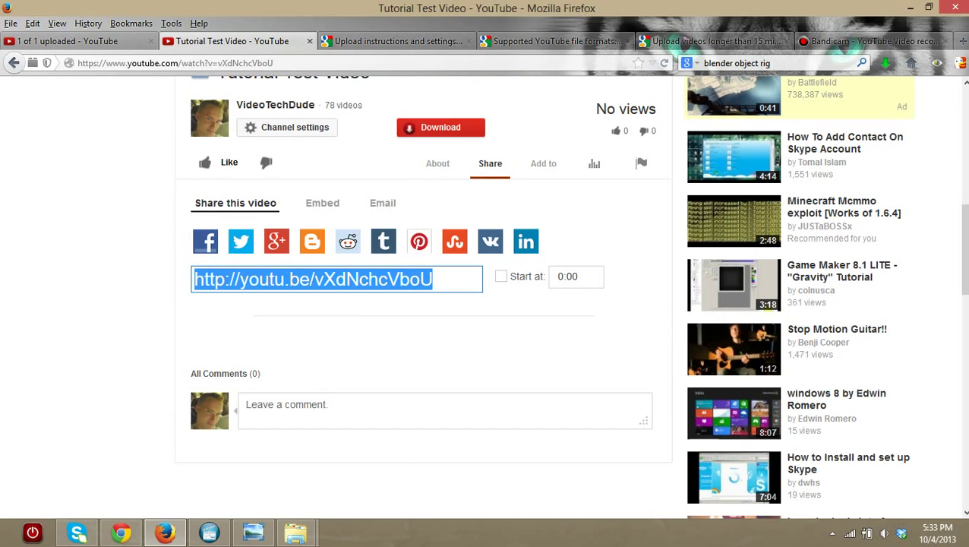
right_click(432, 284)
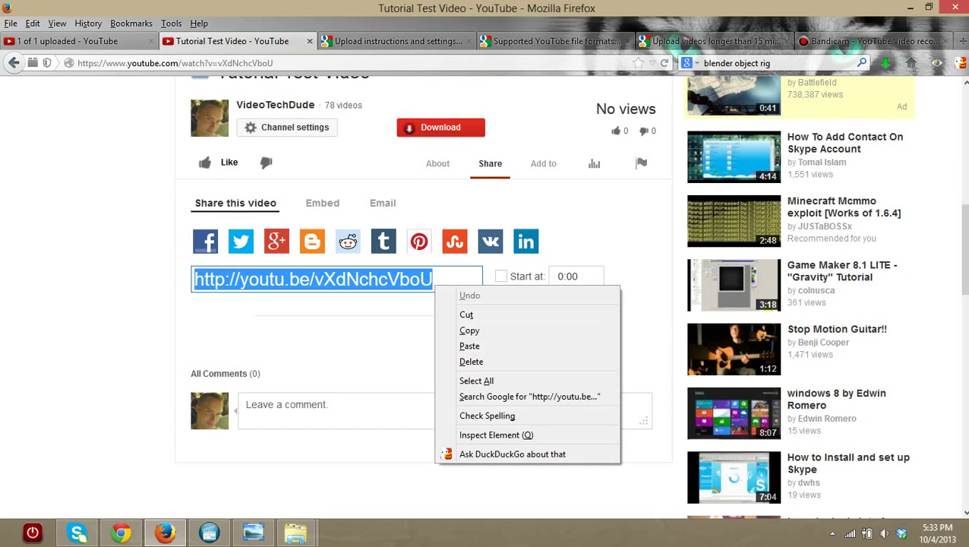
left_click(456, 329)
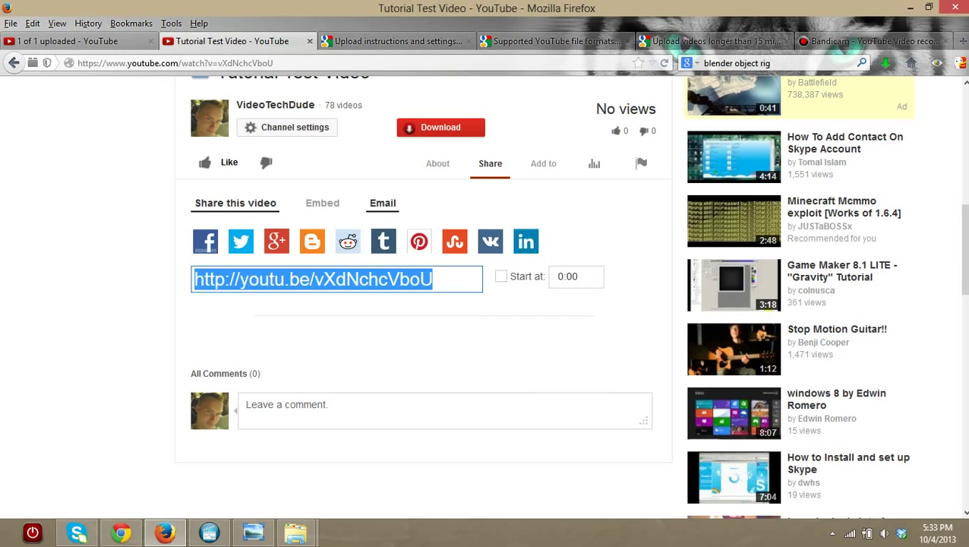
- Share the video by email, entering the suggested contact's address as recipient and "Note" as the additional note, and send it
left_click(383, 203)
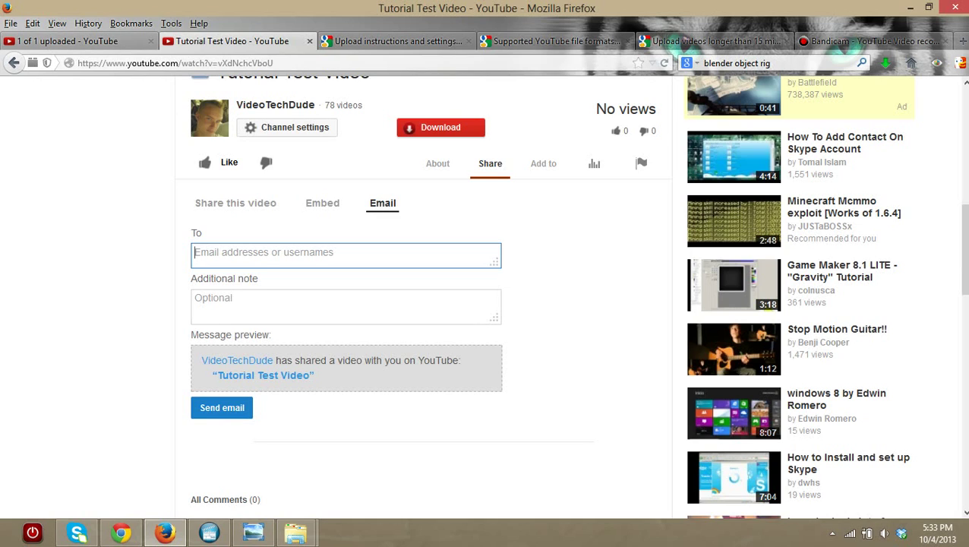
type("v")
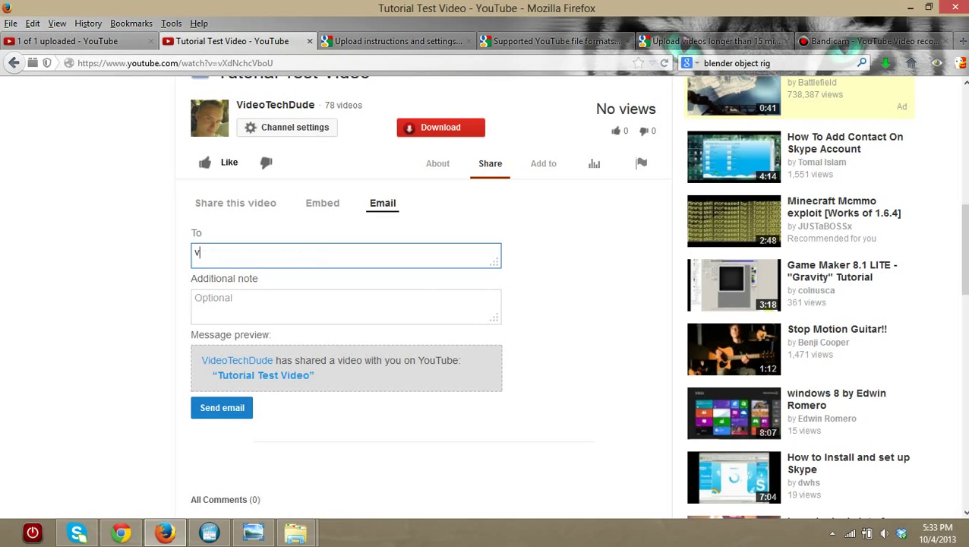
type("ideotec")
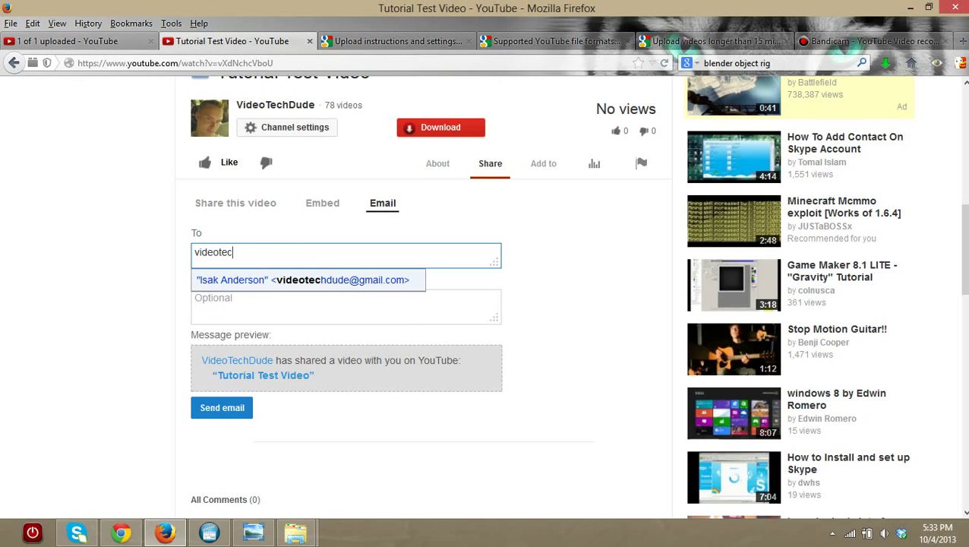
key("Return")
left_click(195, 298)
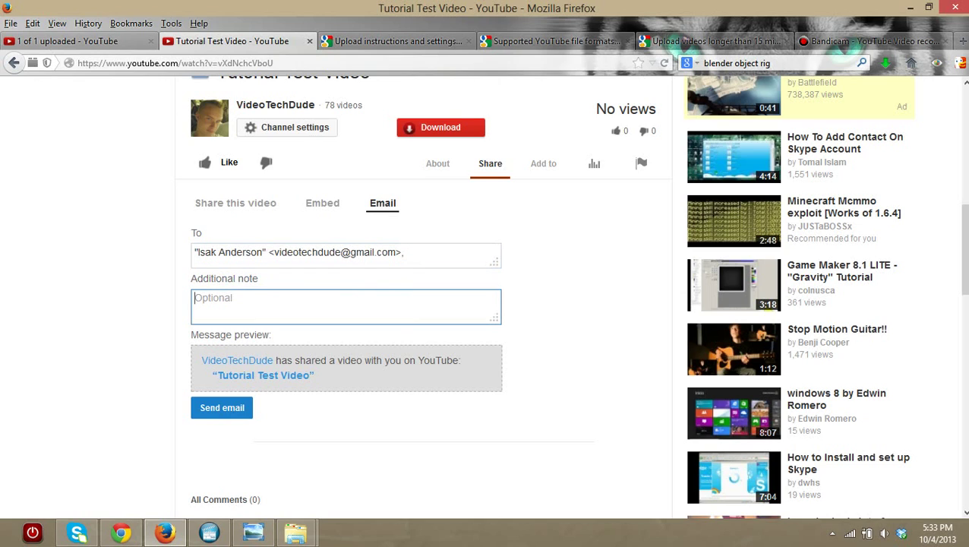
type("Note")
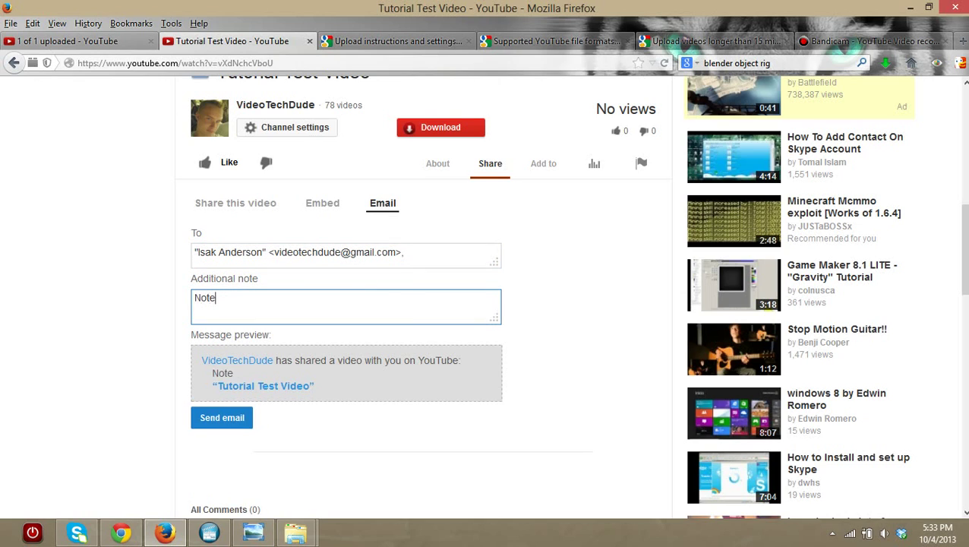
left_click(222, 417)
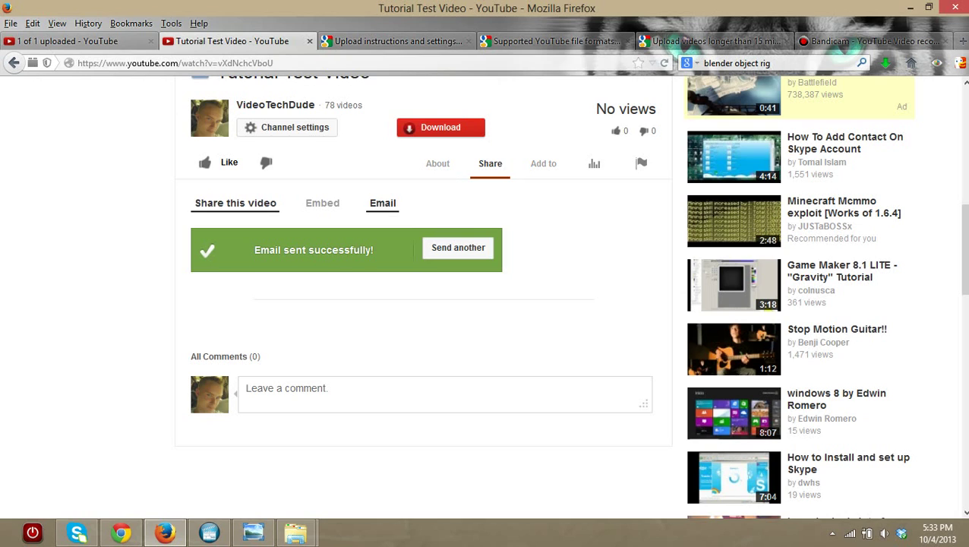
- Return from email sharing to the video's share link and copy the short URL again
left_click(235, 203)
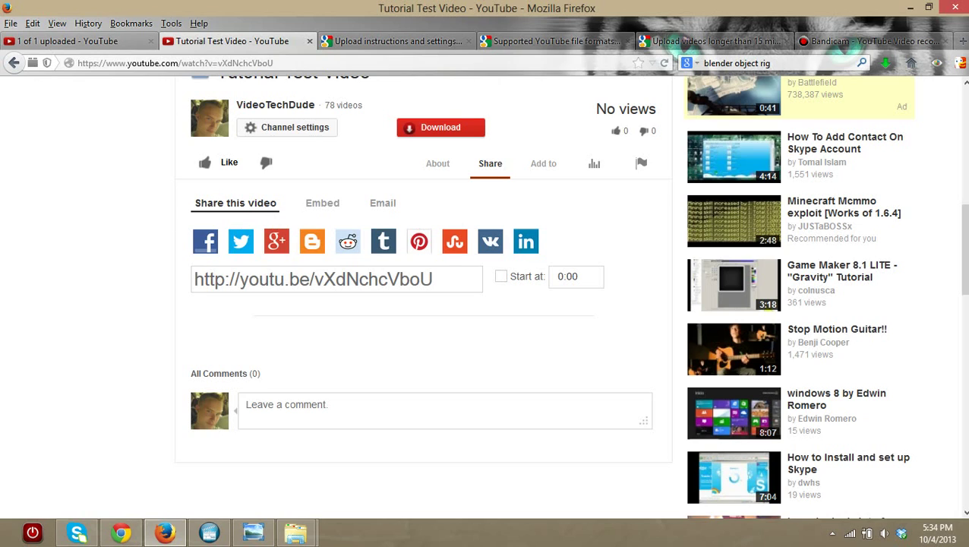
left_click_drag(434, 279, 193, 279)
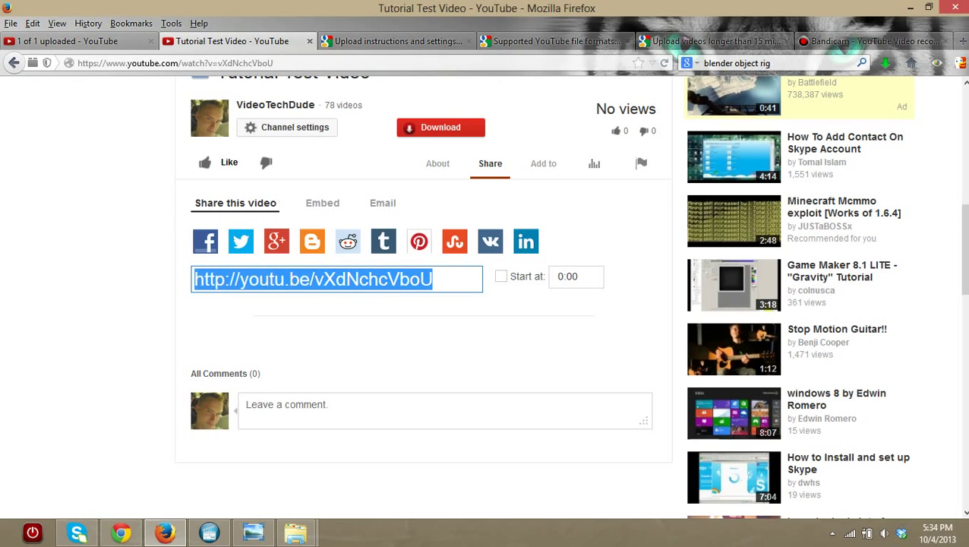
right_click(374, 289)
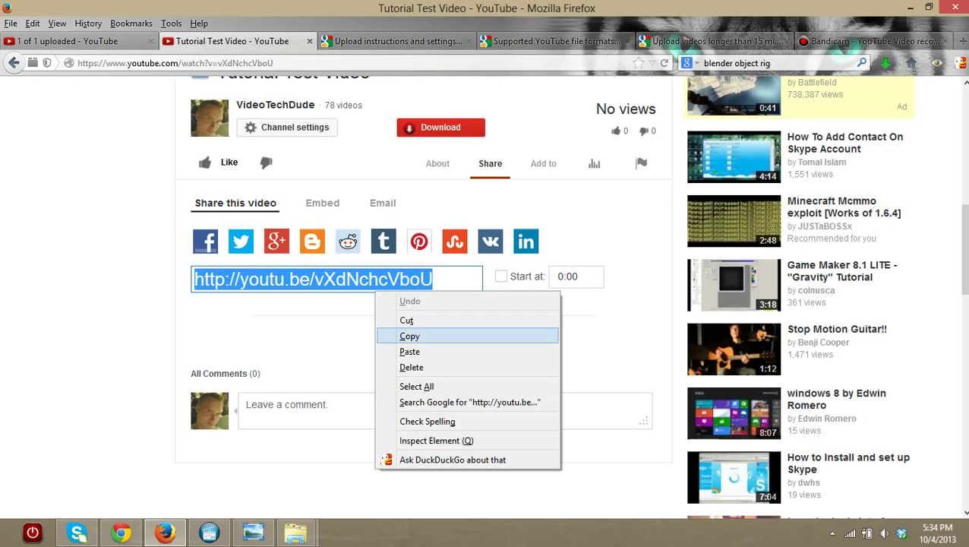
left_click(391, 333)
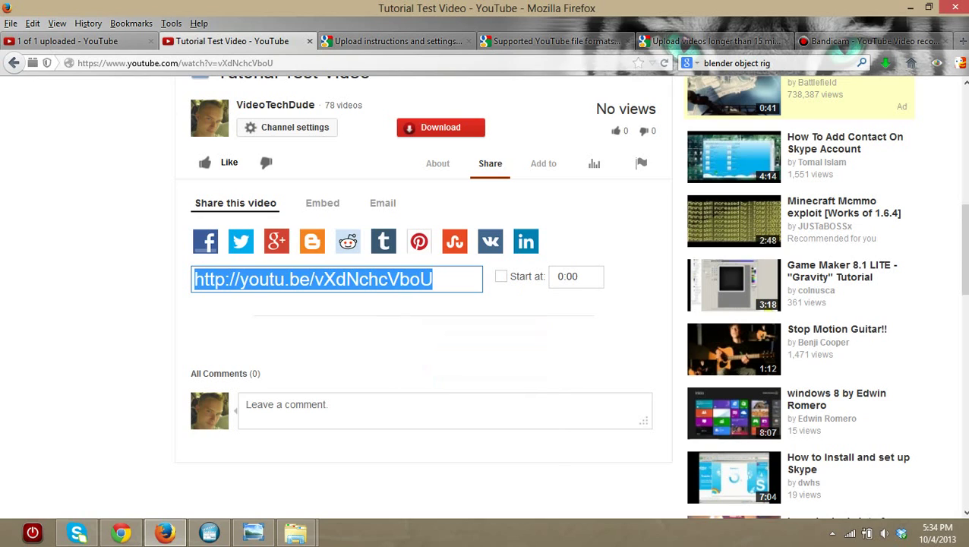
right_click(102, 203)
- Open the audio editor for Tutorial Test Video from its watch page
scroll(493, 296, "up", 5)
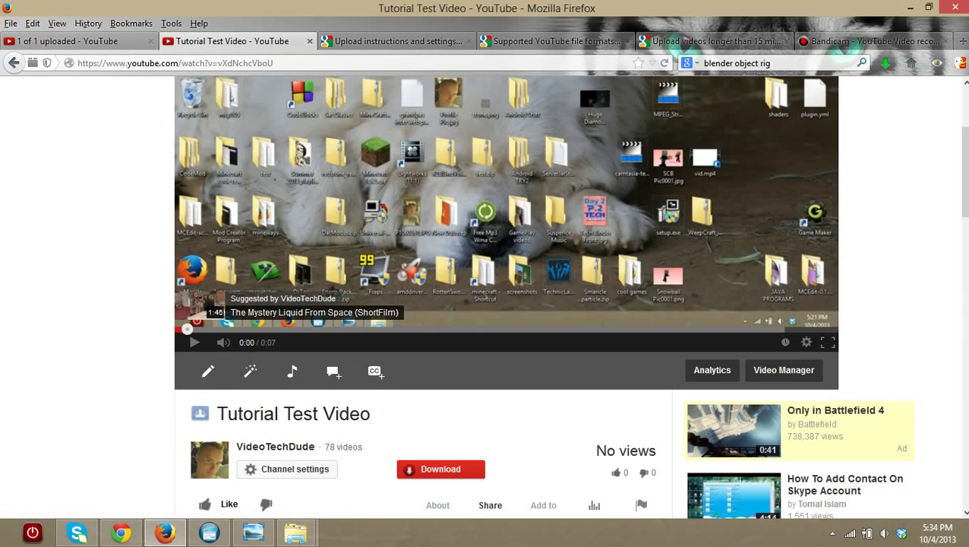
scroll(502, 296, "up", 3)
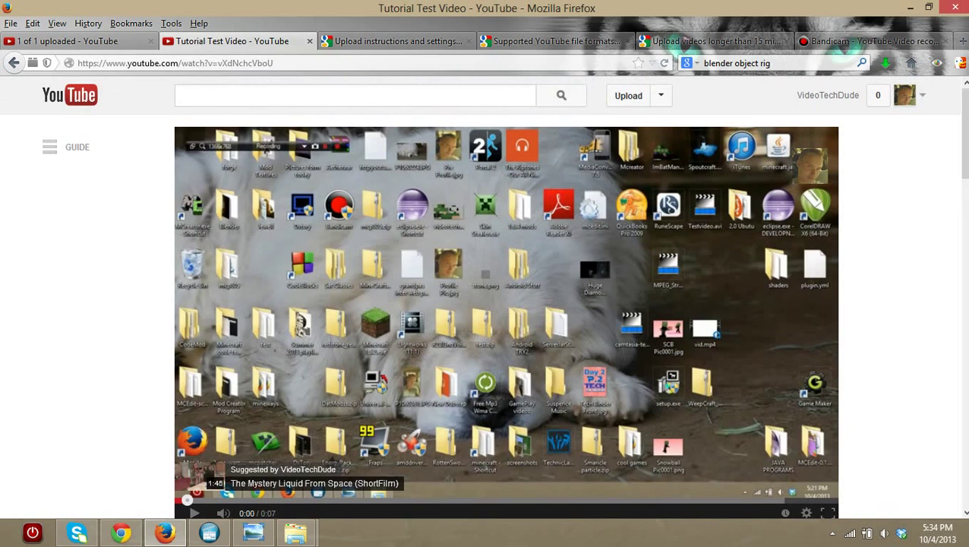
scroll(483, 296, "down", 2)
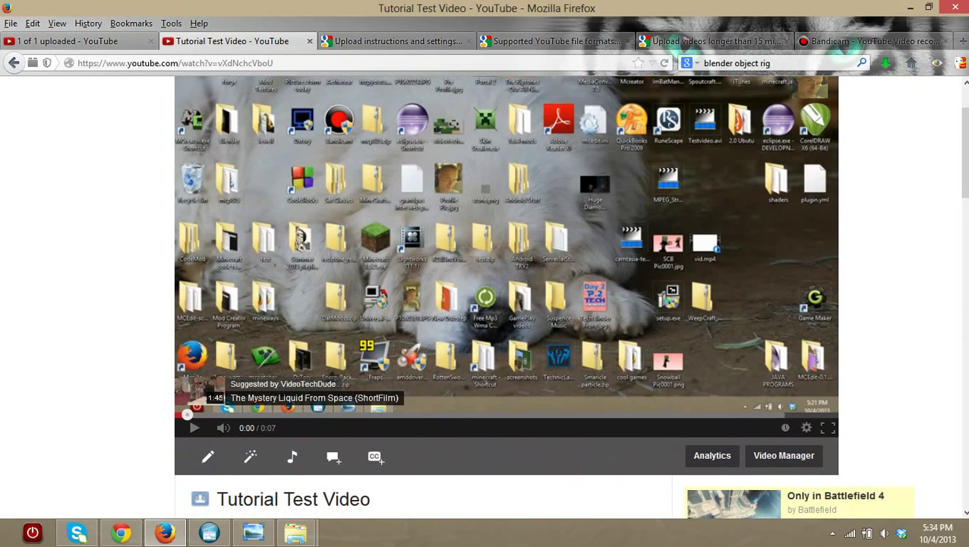
scroll(501, 296, "down", 2)
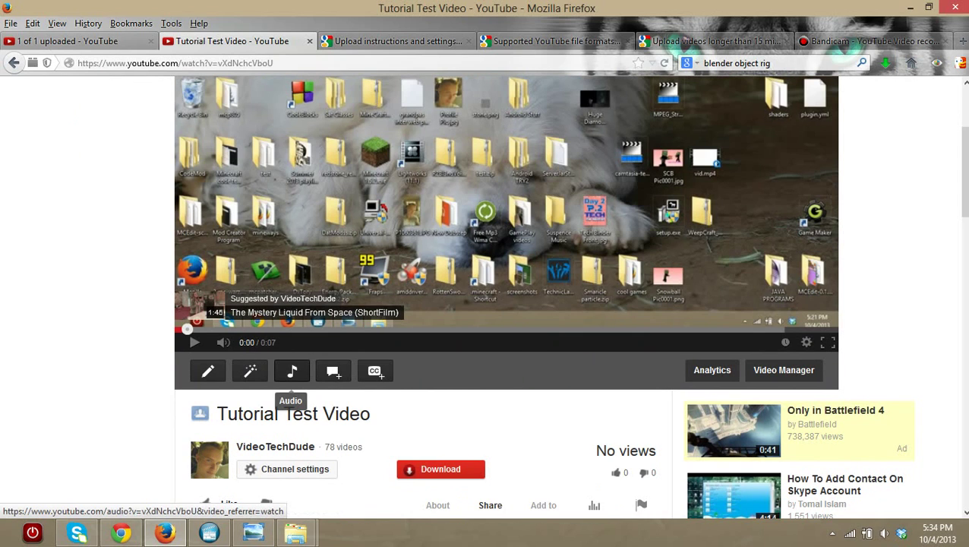
left_click(292, 370)
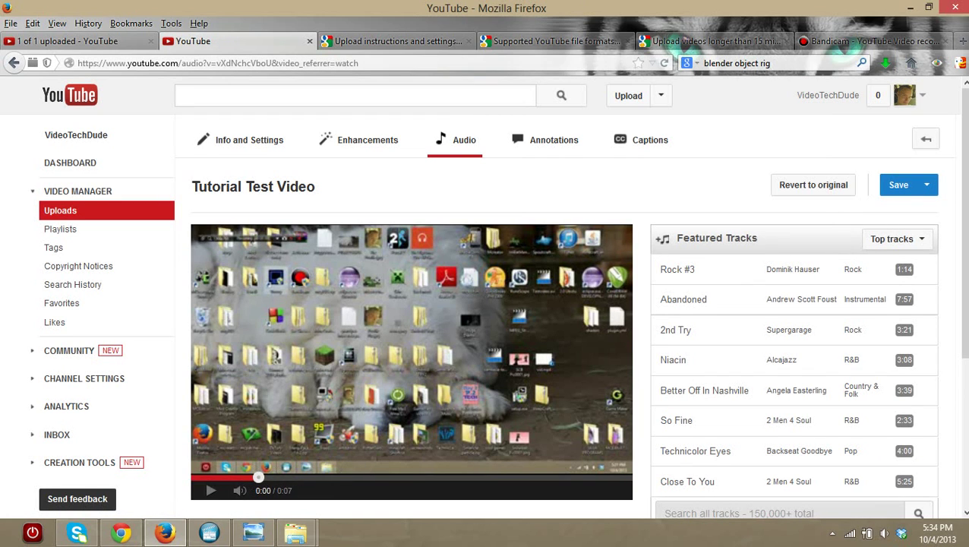
- Filter the featured tracks to Electronic and add the track Feels so Good to the video
scroll(502, 304, "down", 2)
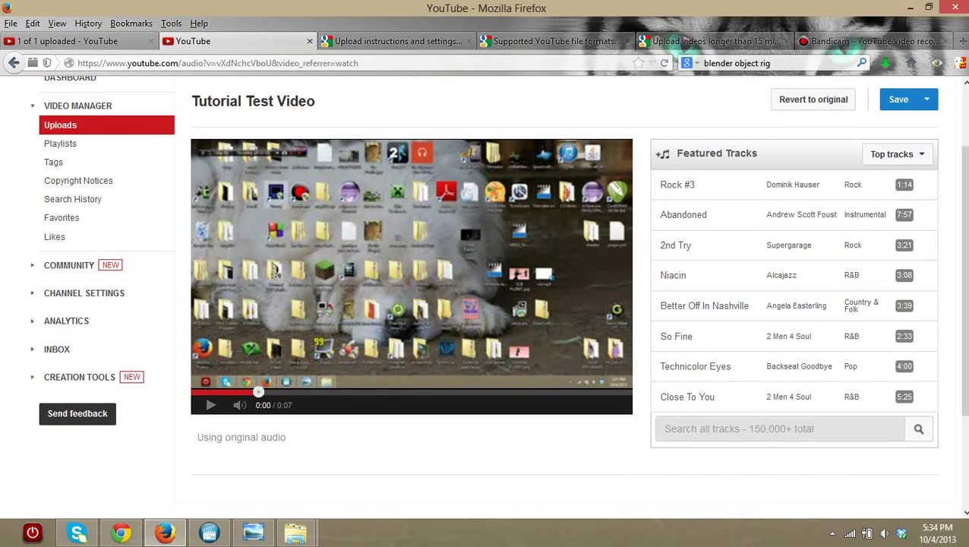
left_click(897, 154)
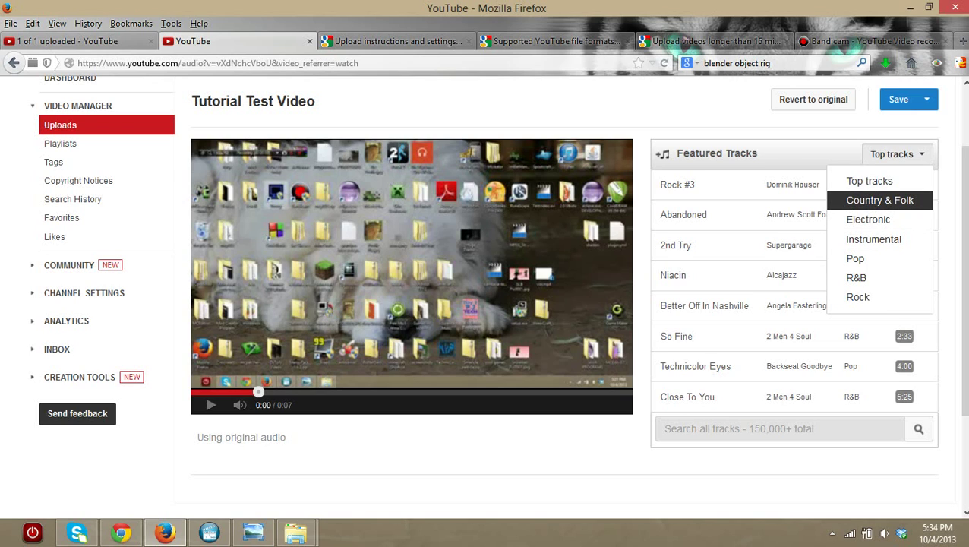
left_click(868, 218)
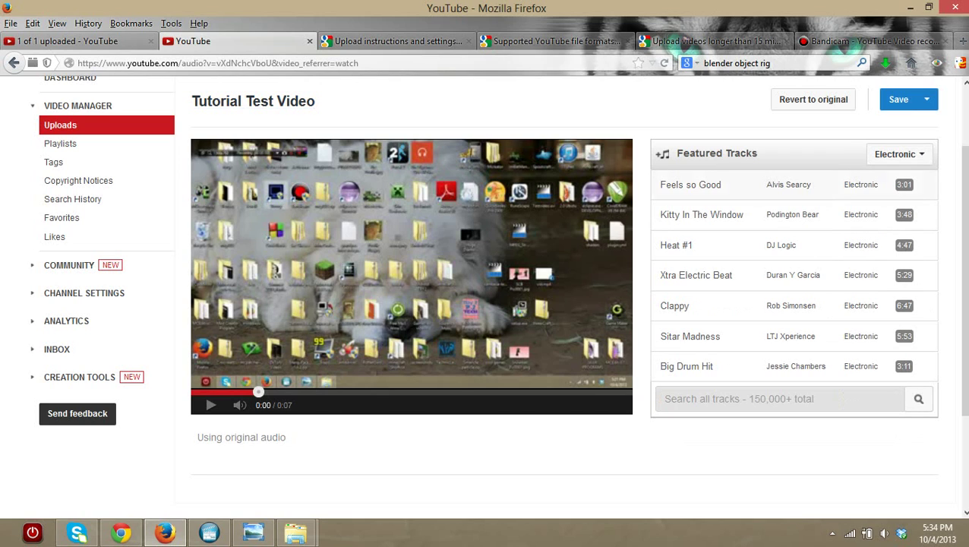
left_click(690, 184)
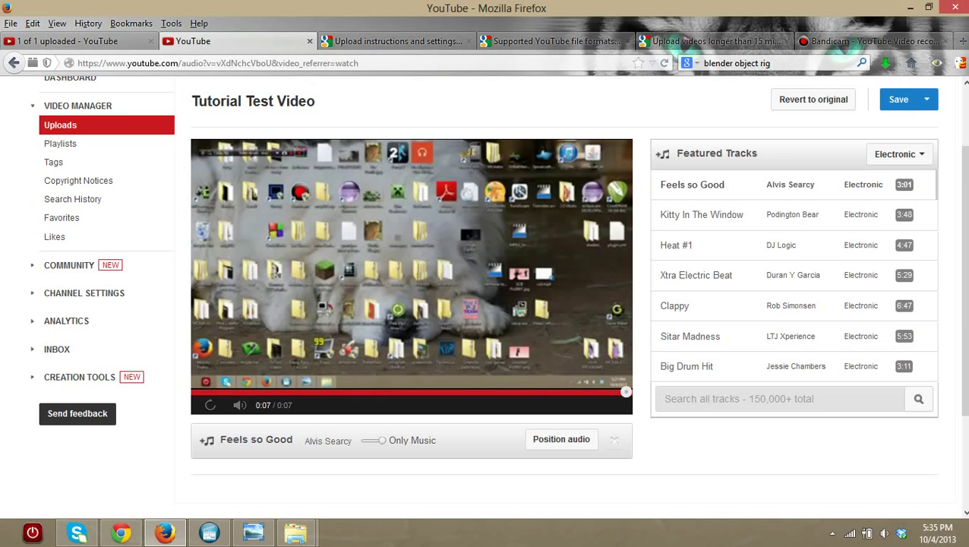
- Set the mix to Favor Original Audio and position Feels so Good to play from 0:01 to 0:02
left_click_drag(382, 440, 369, 441)
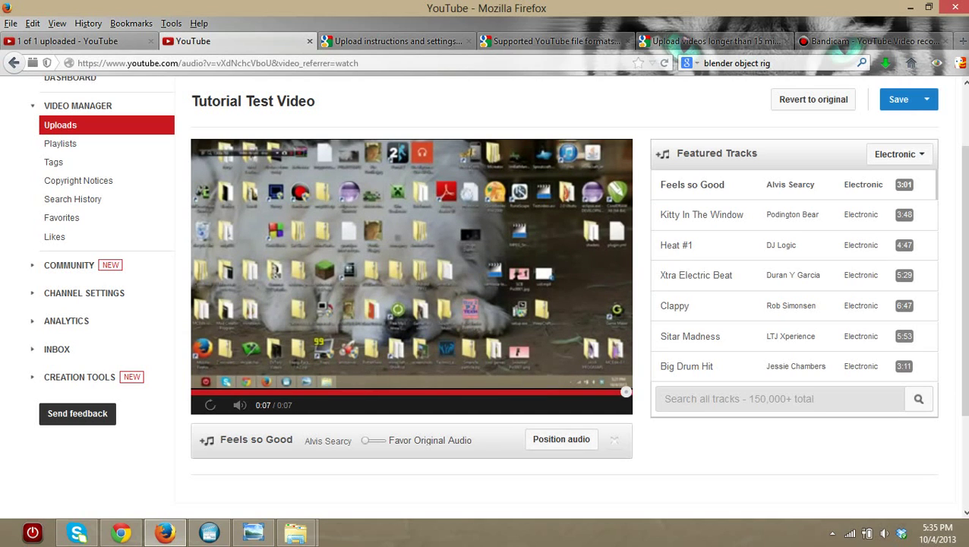
left_click(561, 439)
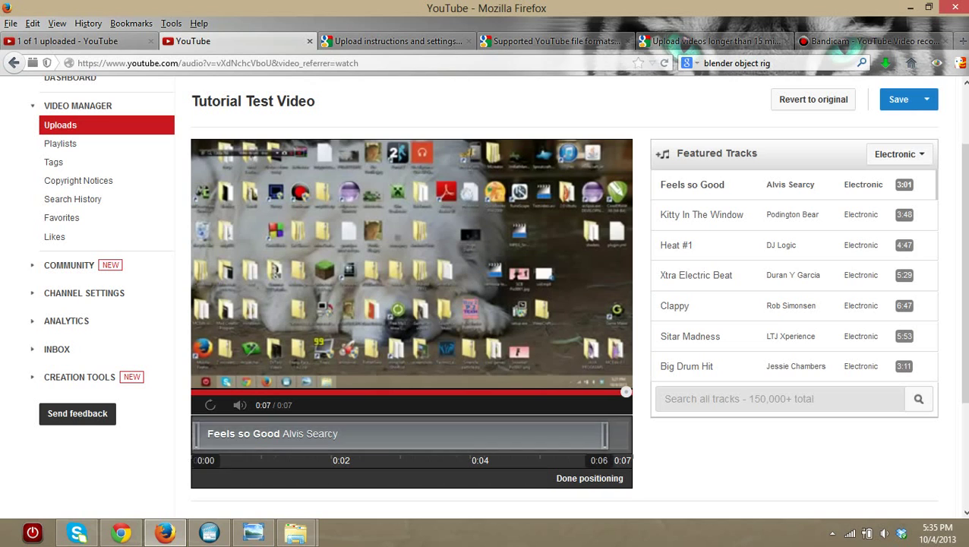
left_click_drag(196, 435, 264, 435)
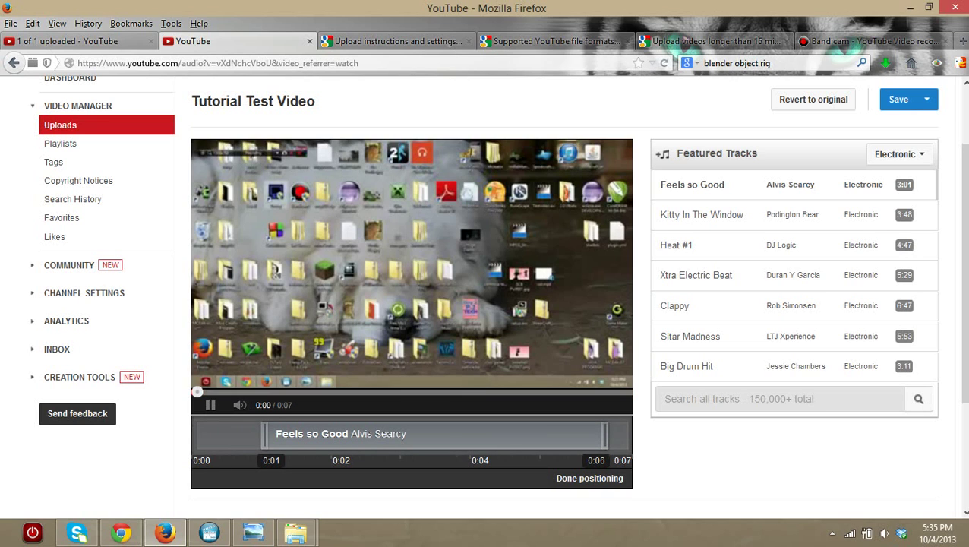
left_click_drag(264, 435, 332, 434)
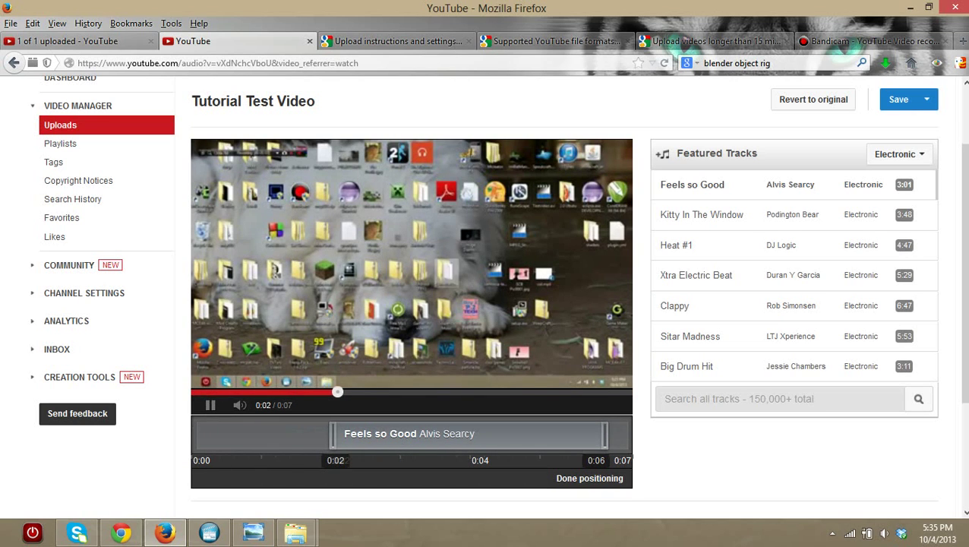
left_click_drag(479, 434, 411, 434)
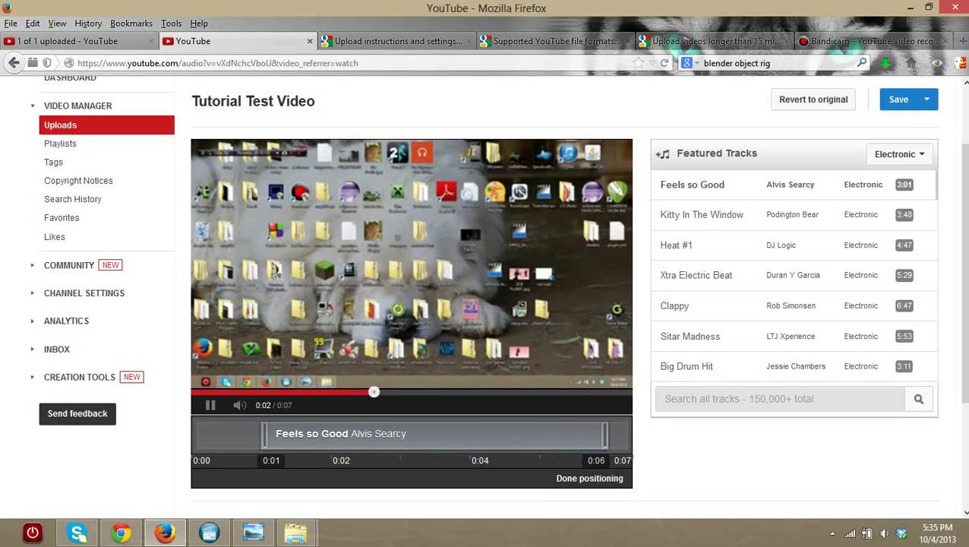
left_click_drag(606, 433, 334, 434)
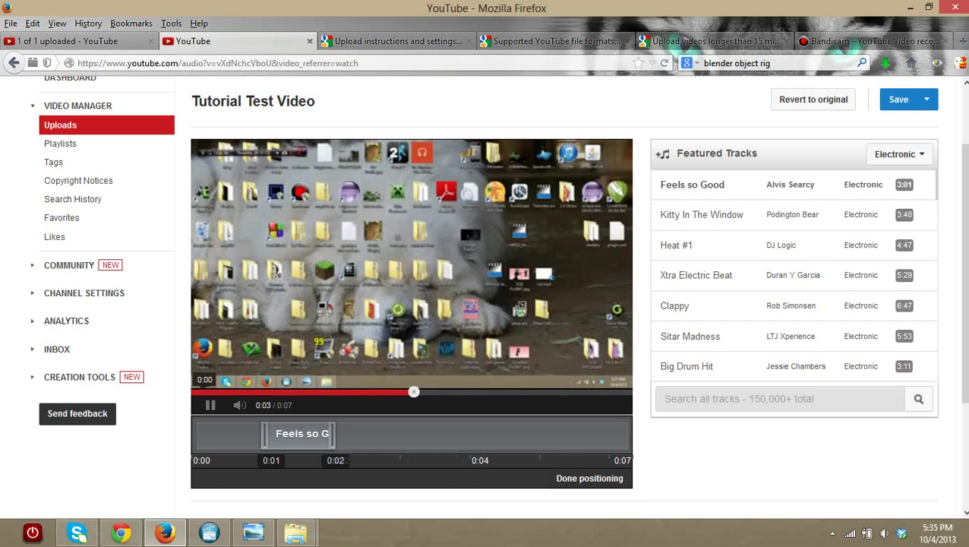
mouse_move(239, 405)
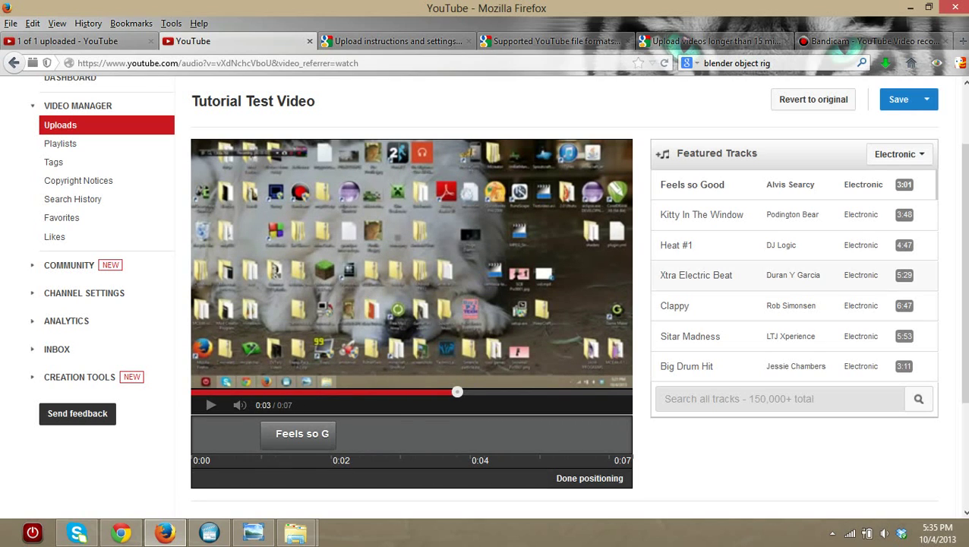
- Try to revert the audio edits to the original, open the video's Enhancements editor and pause its preview
left_click(813, 100)
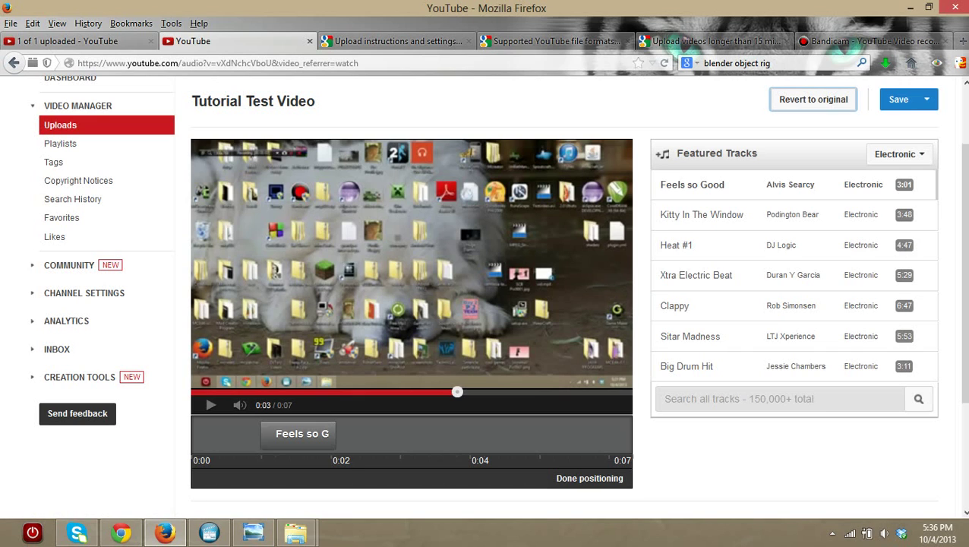
scroll(962, 274, "up", 2)
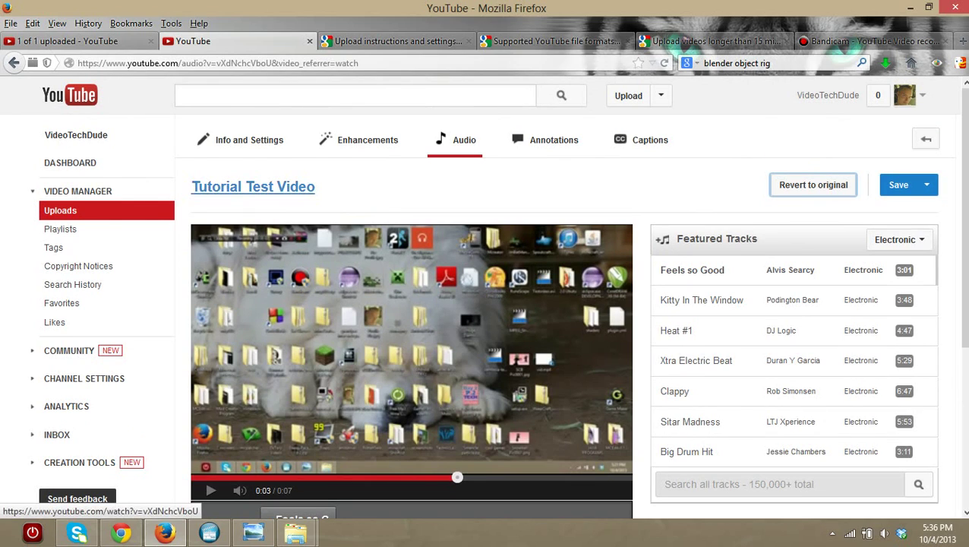
left_click(368, 140)
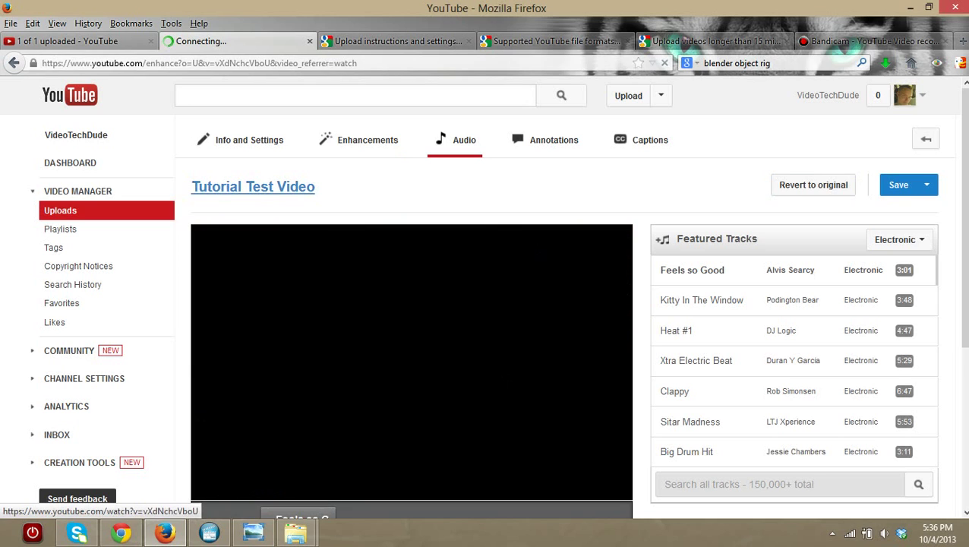
scroll(486, 296, "down", 2)
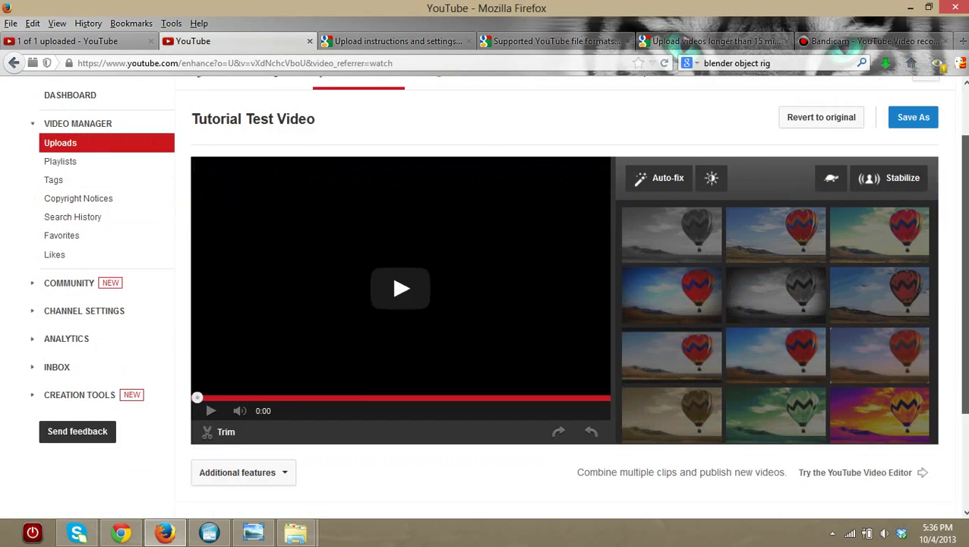
scroll(486, 296, "down", 1)
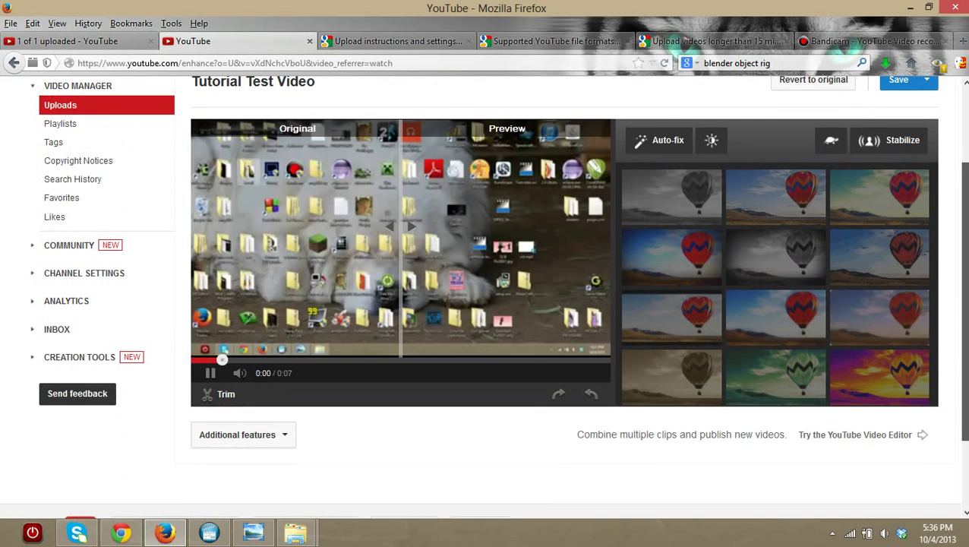
scroll(486, 297, "up", 1)
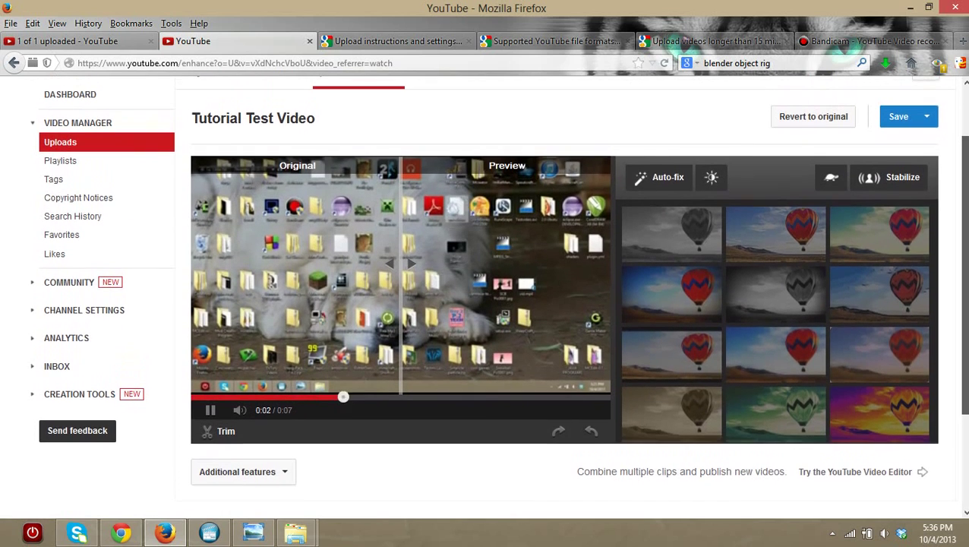
left_click(211, 410)
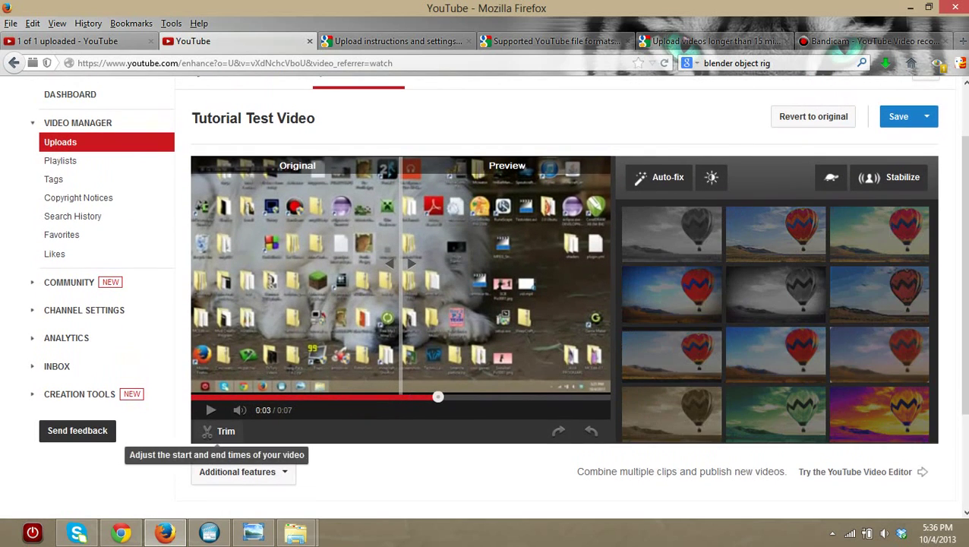
- Trim the start of Tutorial Test Video to about 0:01.4, finish trimming and play back the shortened preview
left_click(220, 431)
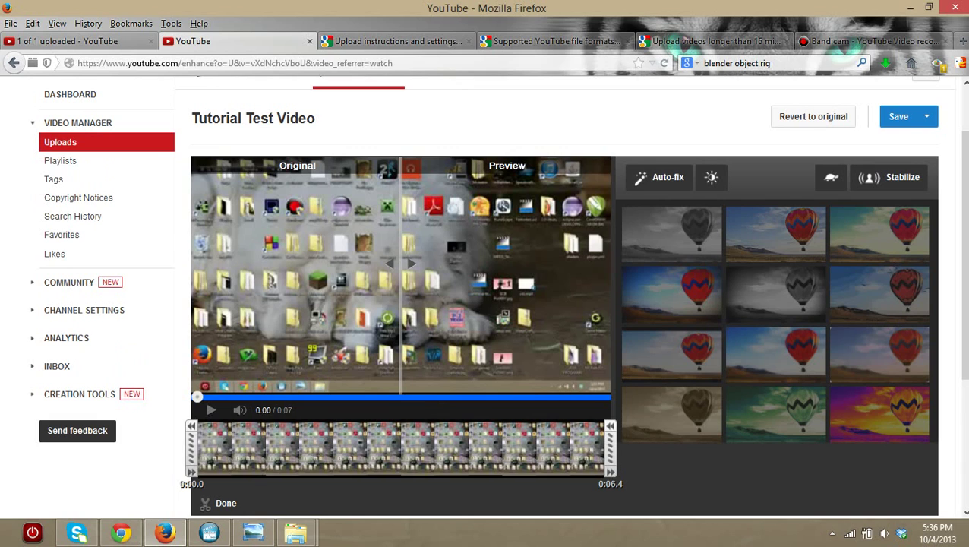
left_click_drag(191, 448, 246, 448)
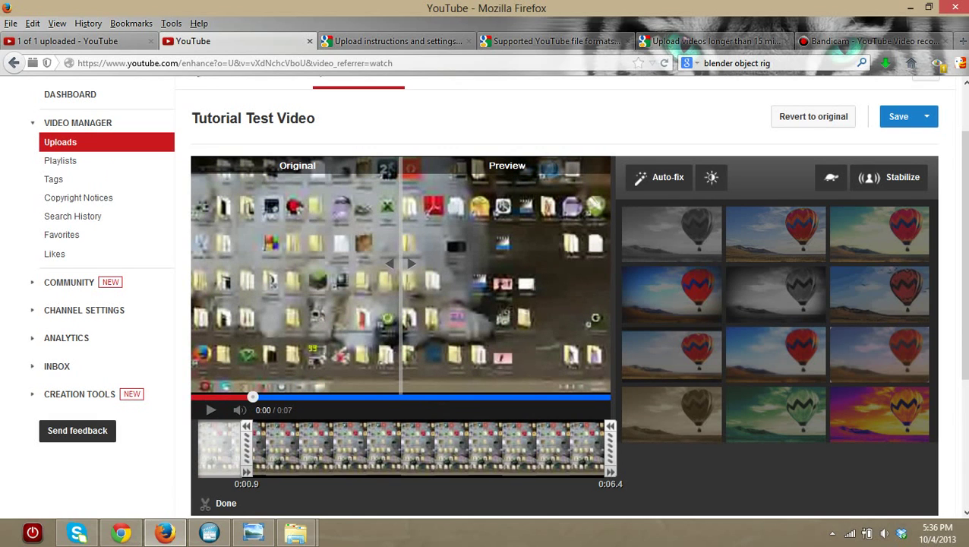
mouse_move(610, 449)
left_mouse_down()
mouse_move(552, 448)
mouse_move(609, 448)
left_mouse_up()
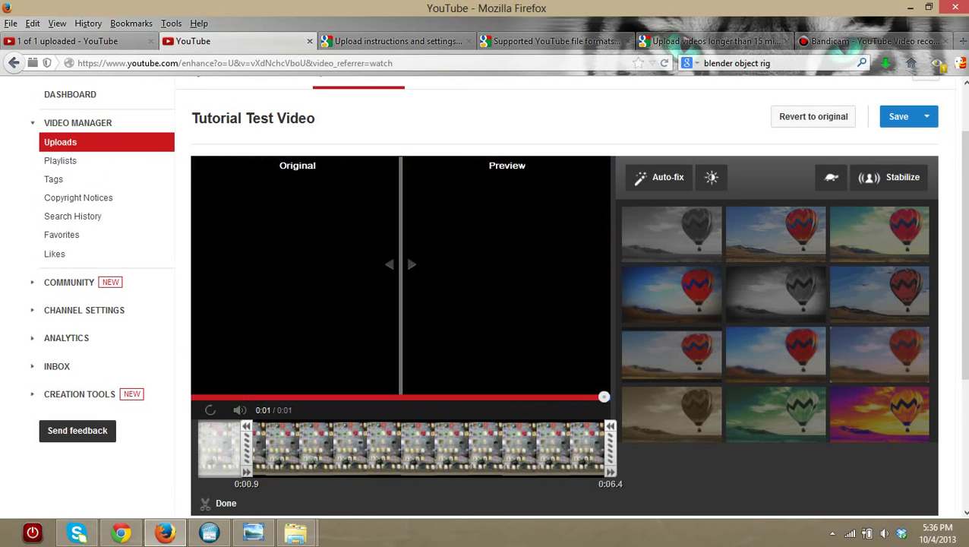
left_click_drag(246, 448, 276, 448)
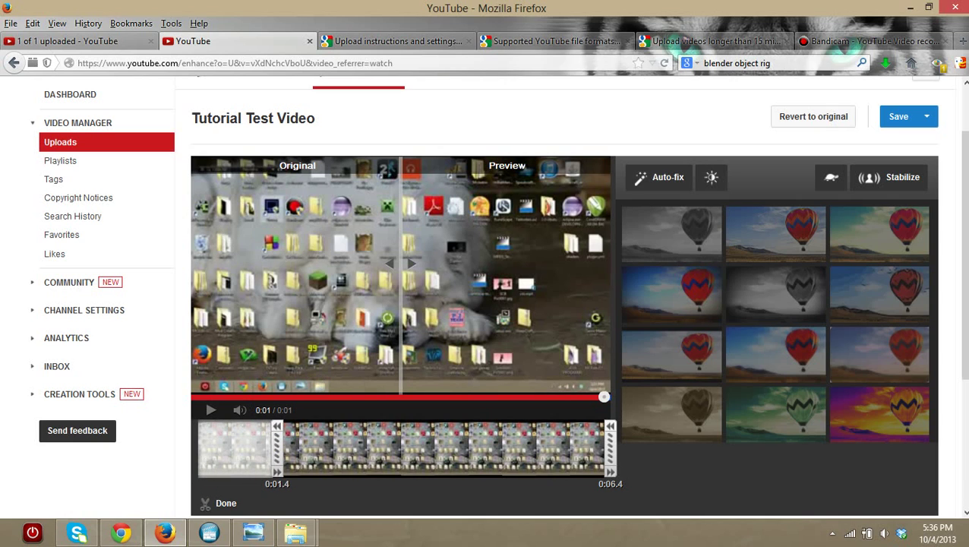
left_click(226, 503)
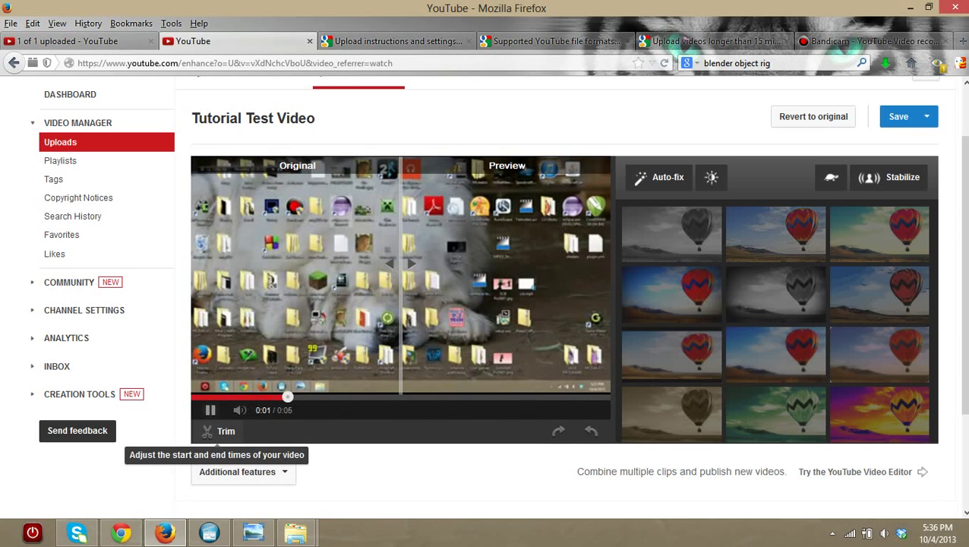
left_click(210, 396)
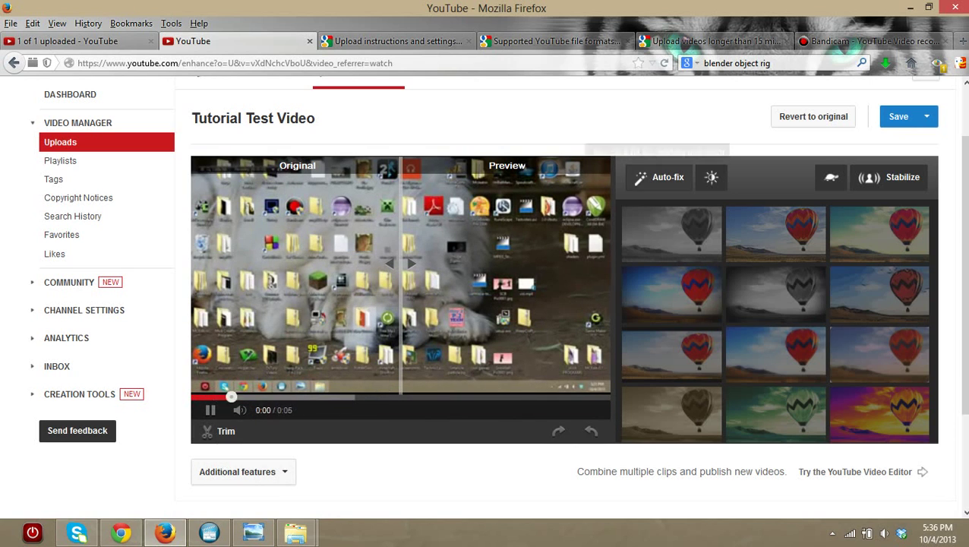
left_click(210, 409)
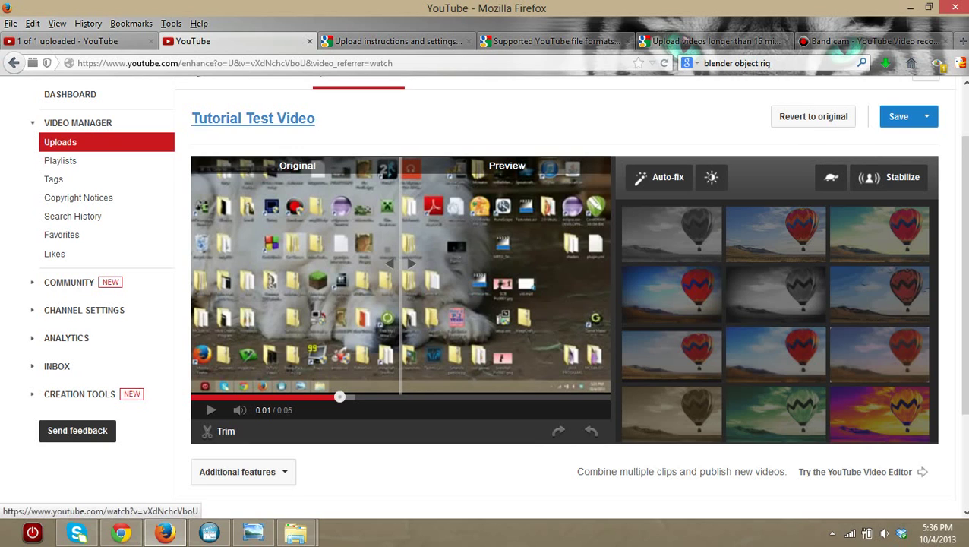
- Open the video editor from the upload page and remove both existing clips from the My Edited Video timeline
scroll(252, 122, "up", 2)
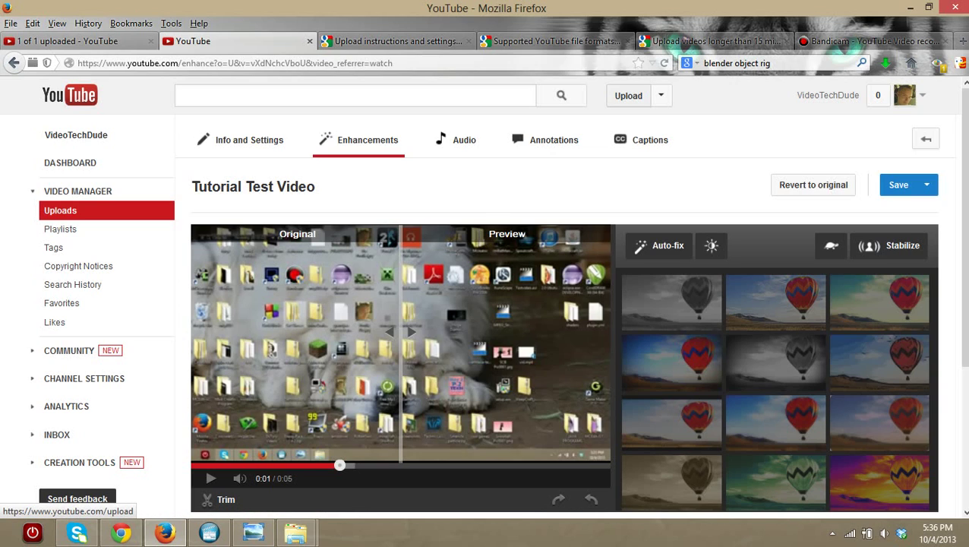
left_click(628, 96)
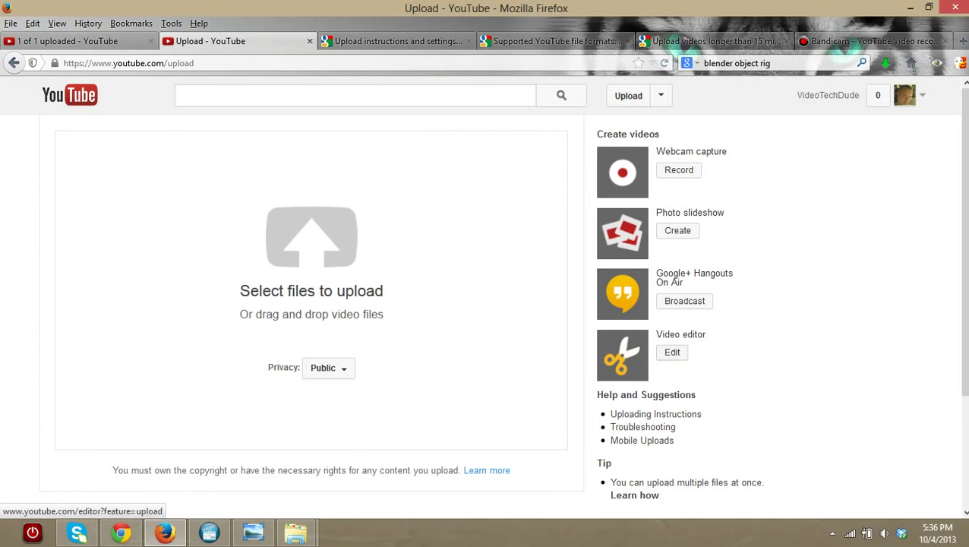
left_click(672, 353)
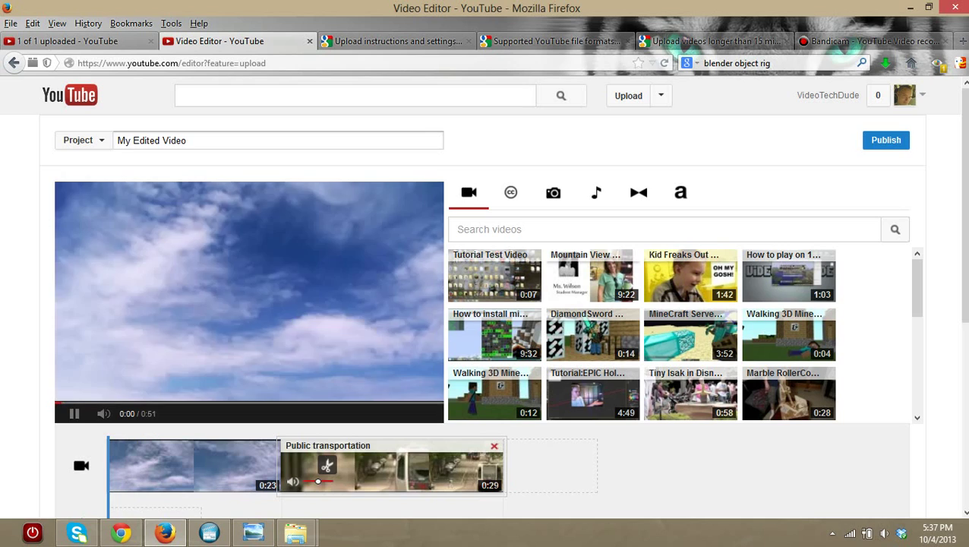
left_click(494, 446)
left_click(271, 444)
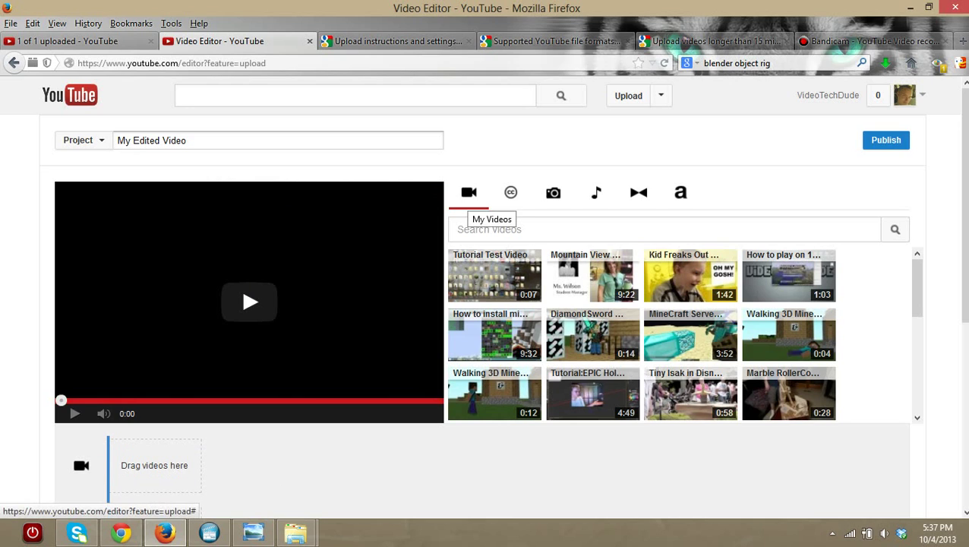
- Add Tutorial Test Video to the empty timeline and split the clip near its middle, at about 0:03
scroll(641, 334, "down", 1)
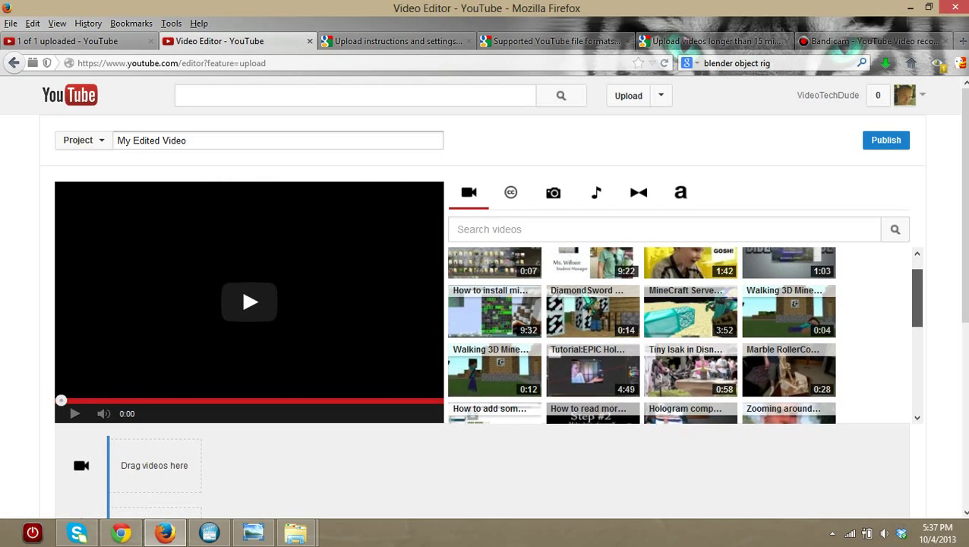
scroll(642, 334, "up", 1)
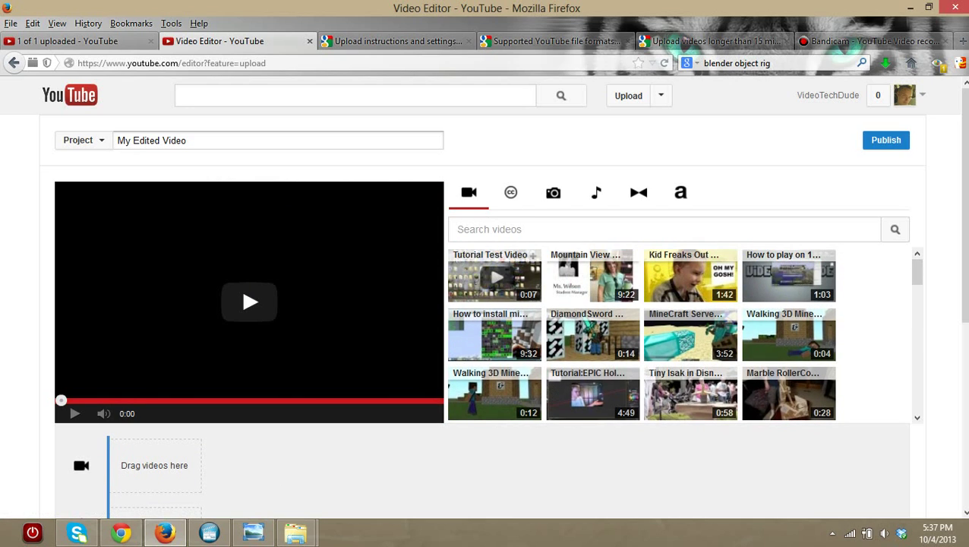
left_click_drag(494, 277, 153, 465)
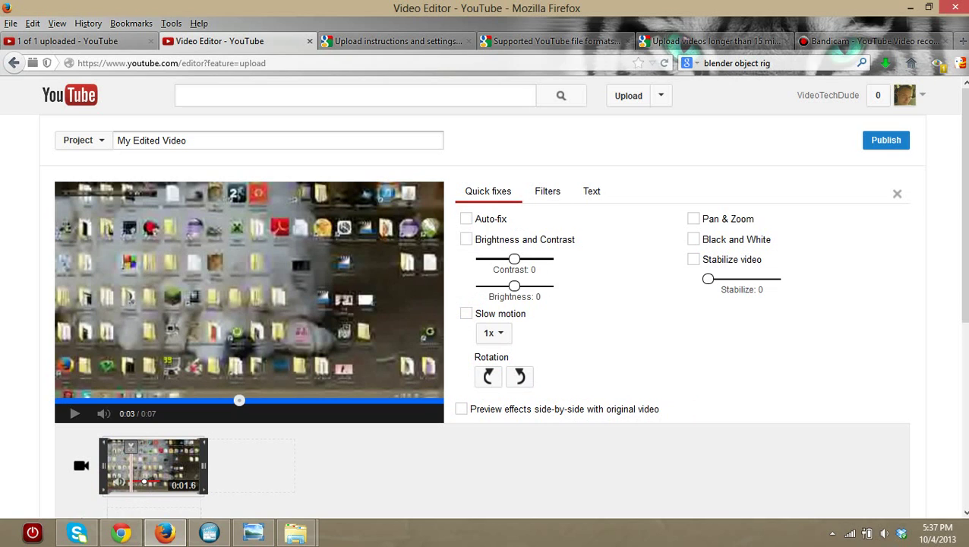
left_click(152, 448)
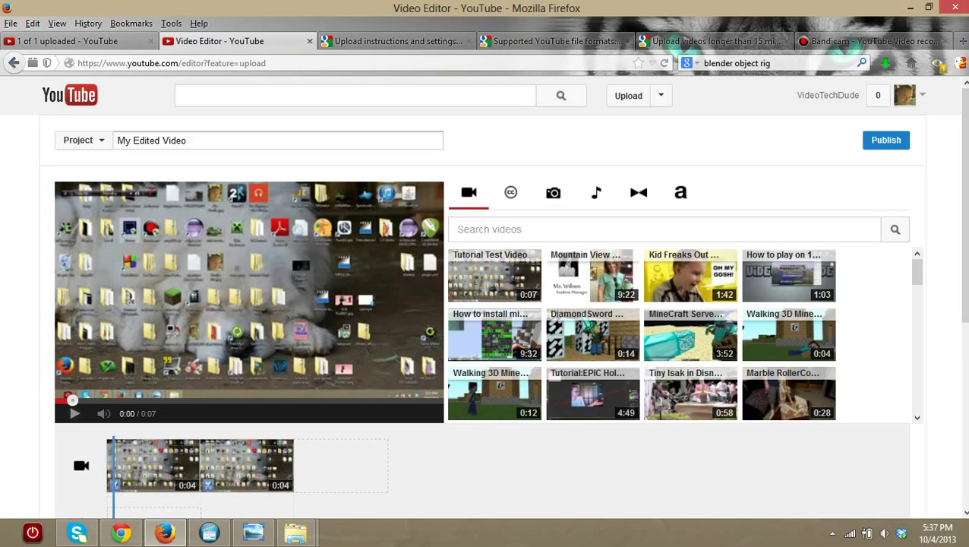
- Try moving the second clip along the timeline and open that clip's filter options
mouse_move(246, 465)
left_click_drag(247, 459, 402, 465)
left_click_drag(246, 464, 330, 464)
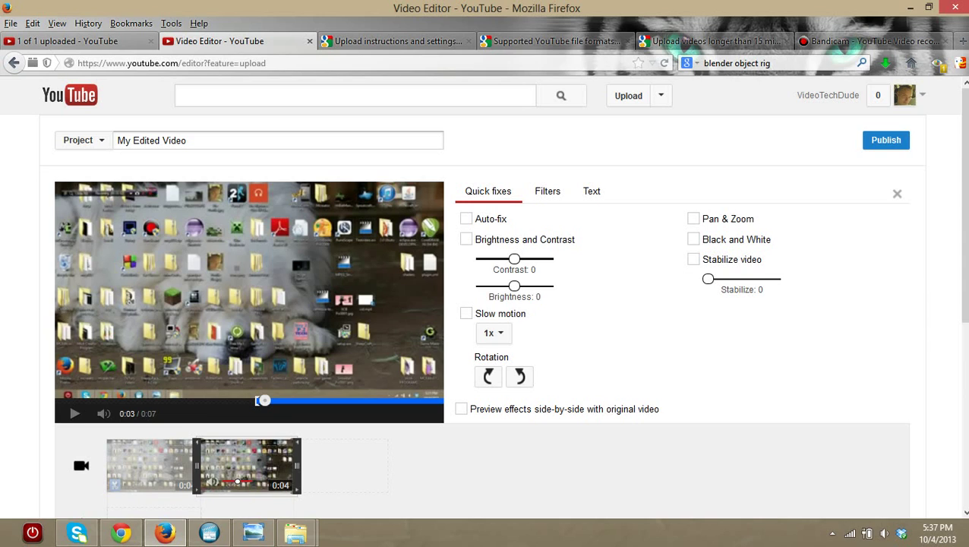
left_click(548, 191)
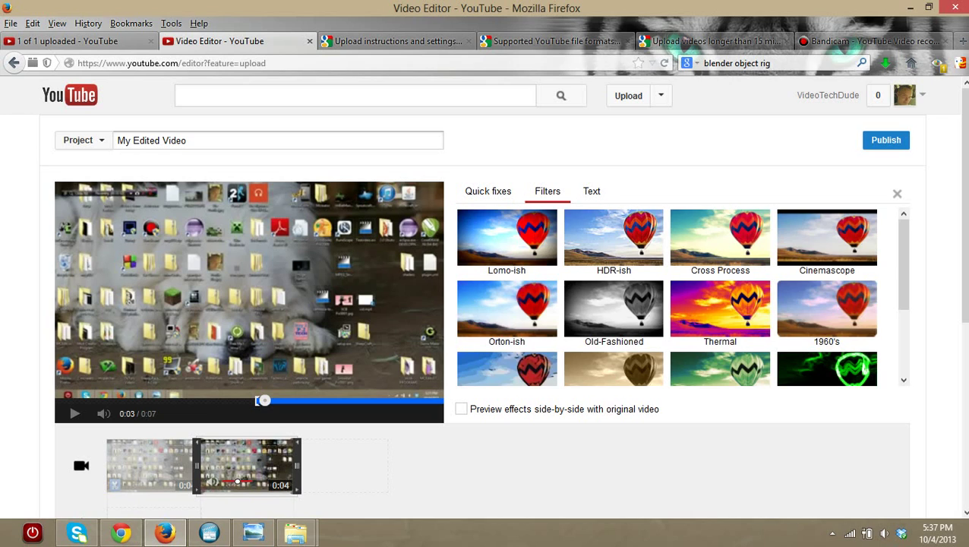
- Enable a text overlay on the second clip and set its text to "Hello"
left_click(591, 191)
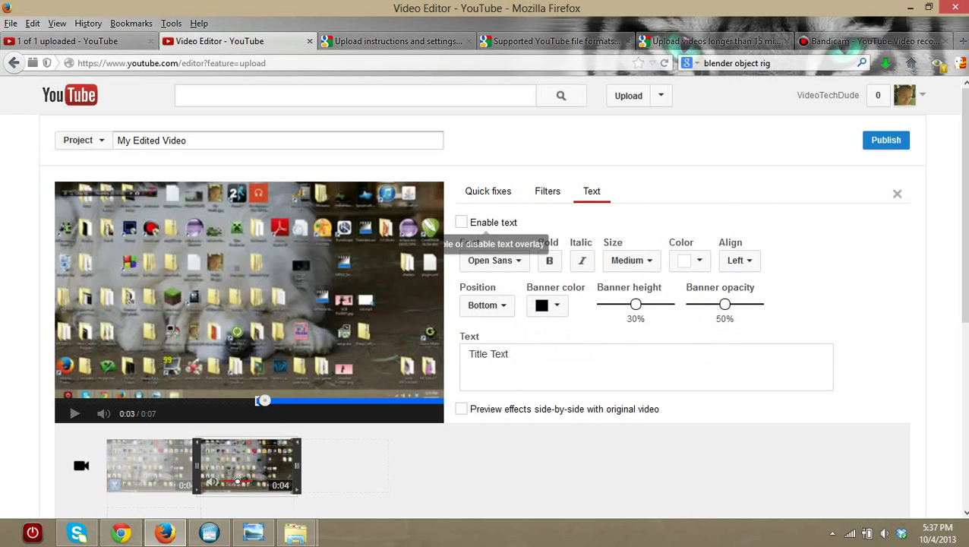
left_click(461, 221)
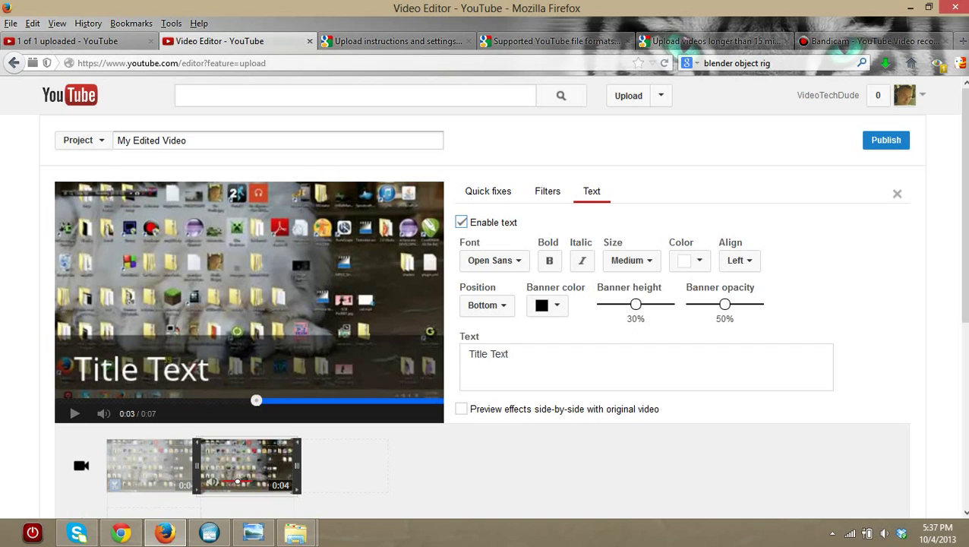
left_click(488, 354)
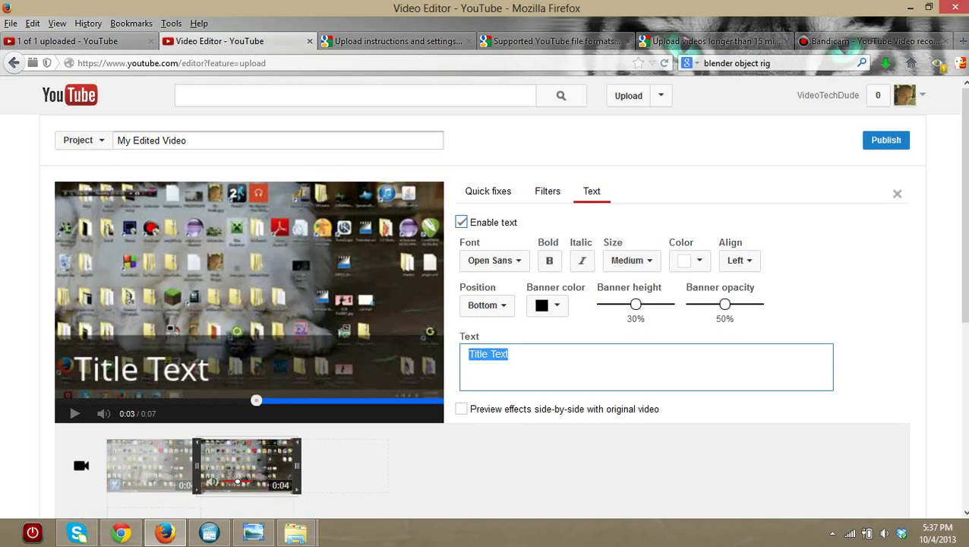
type("Hello")
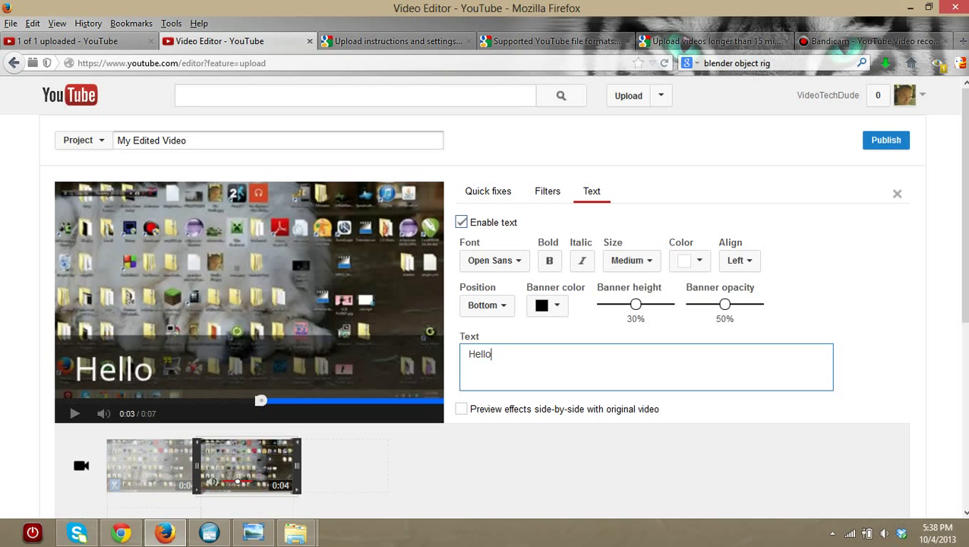
- Close the text options and add the Creative Commons video Red flowers to the timeline after the second clip
left_click(152, 464)
left_click(152, 464)
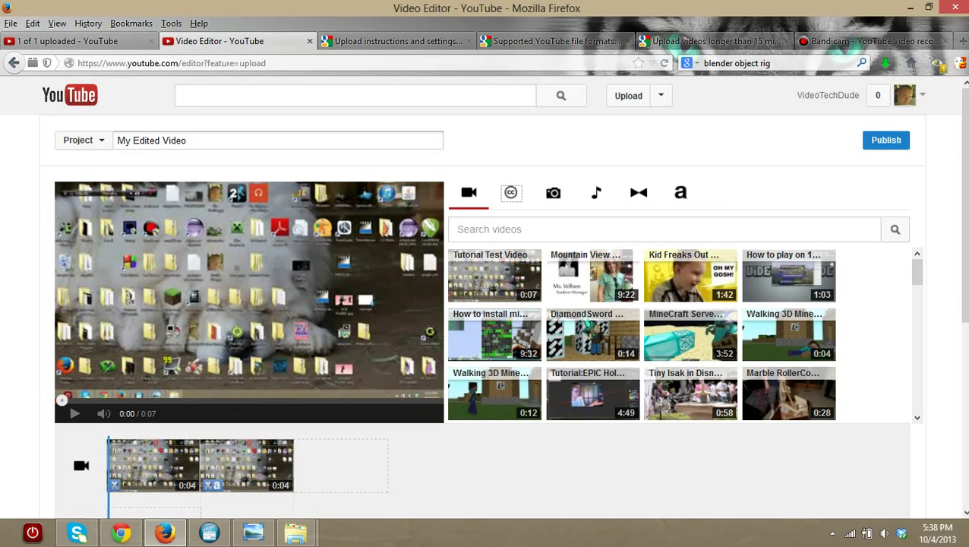
left_click(510, 192)
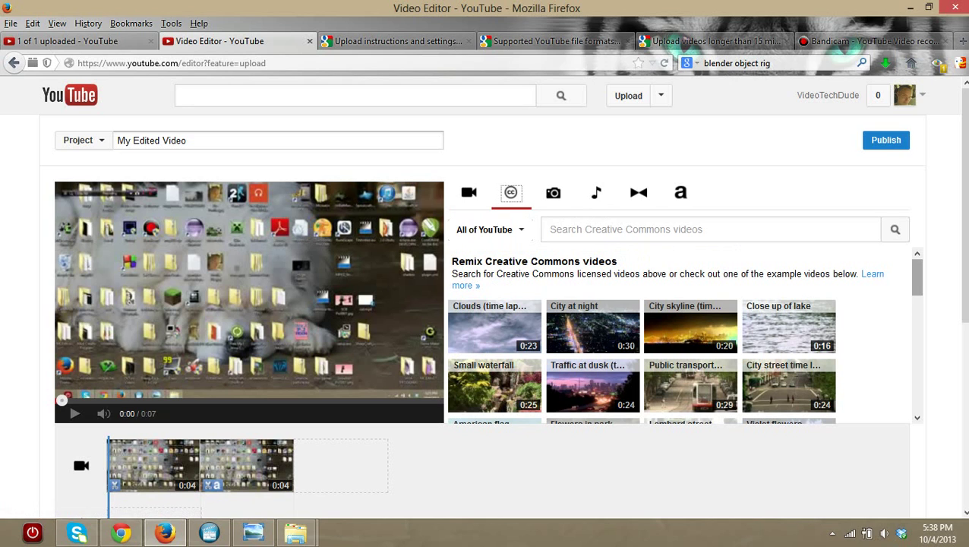
scroll(918, 276, "down", 1)
scroll(683, 335, "down", 4)
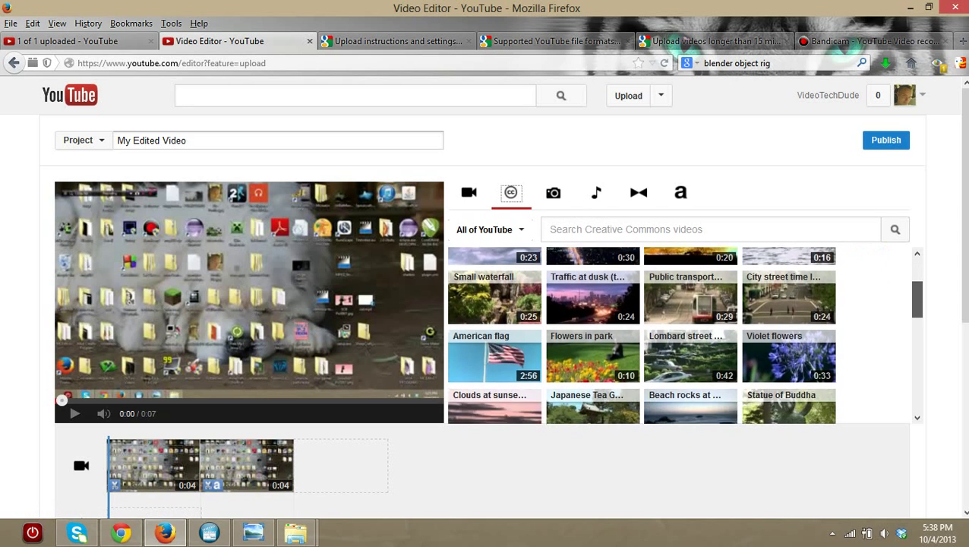
scroll(682, 334, "down", 3)
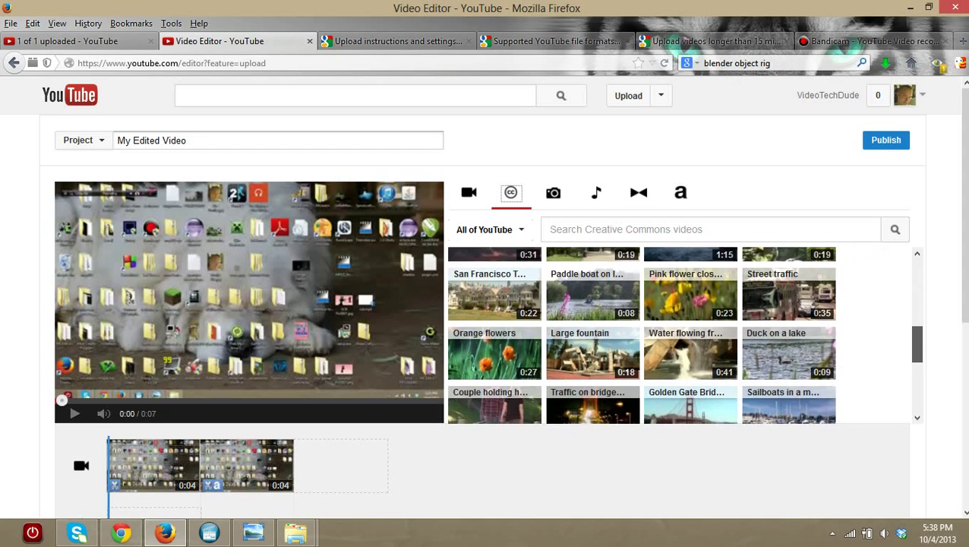
scroll(683, 334, "down", 2)
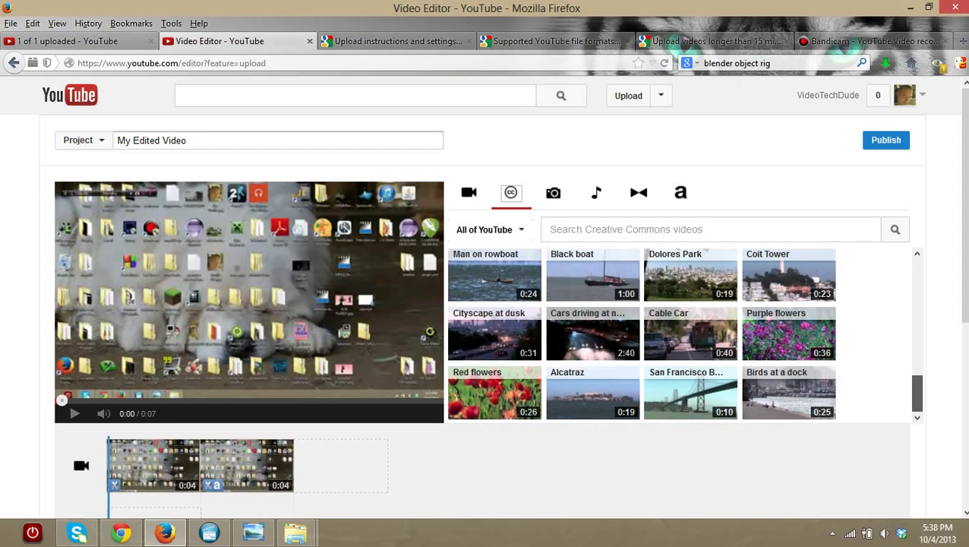
mouse_move(494, 394)
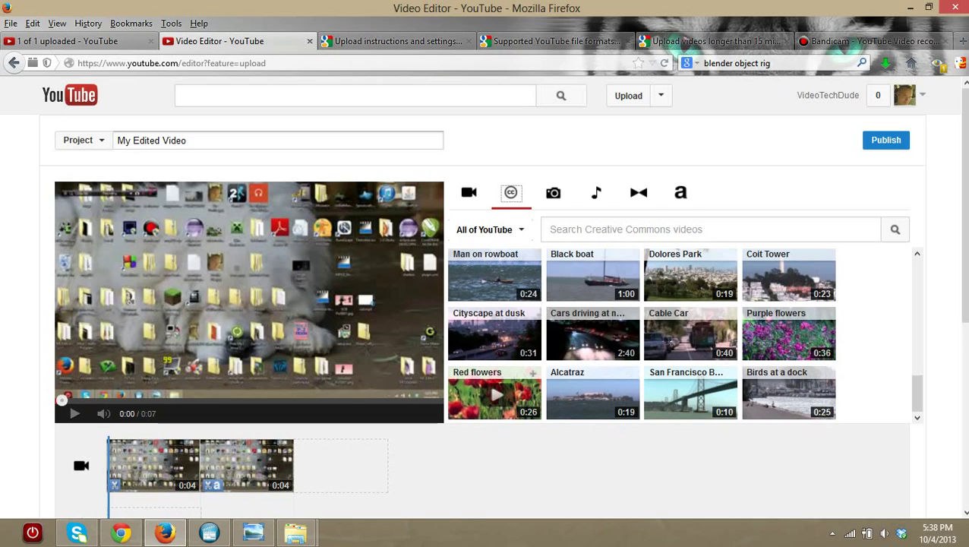
left_click_drag(494, 393, 339, 464)
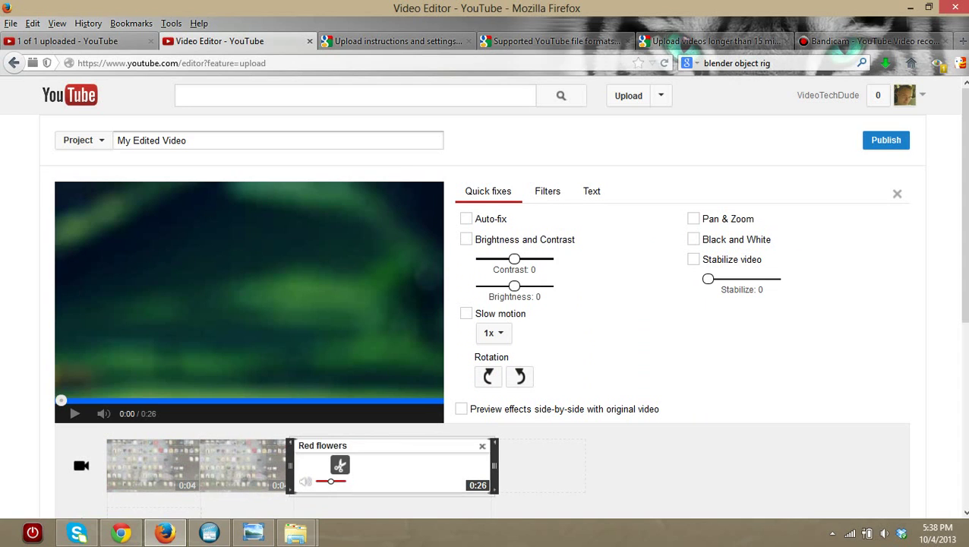
- Play a preview of the Red flowers clip and leave its clip options without applying any fixes
left_click(74, 413)
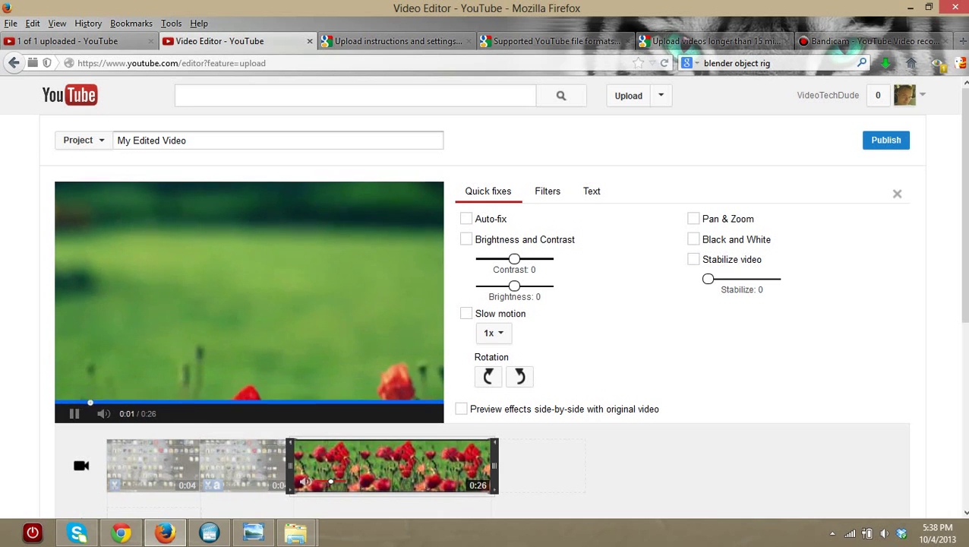
mouse_move(153, 465)
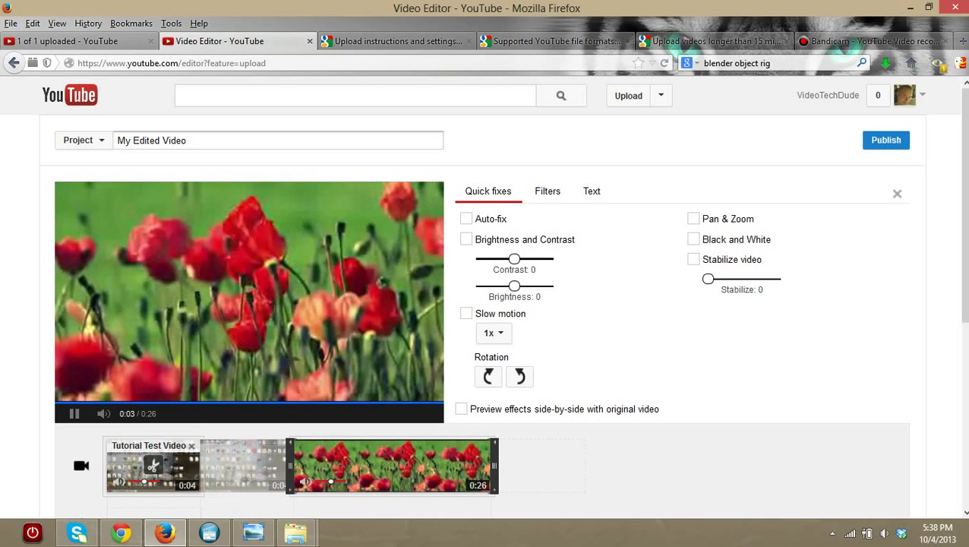
left_click(153, 464)
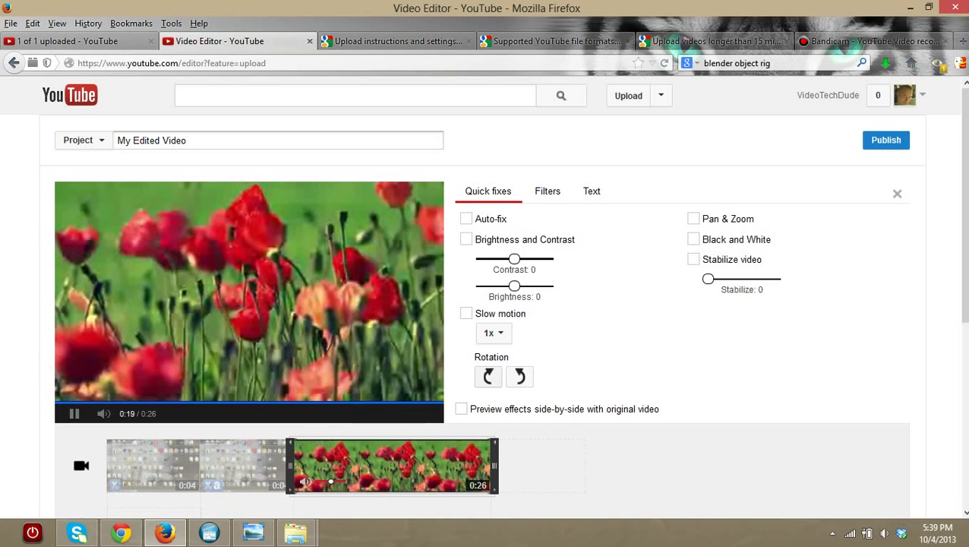
left_click(897, 194)
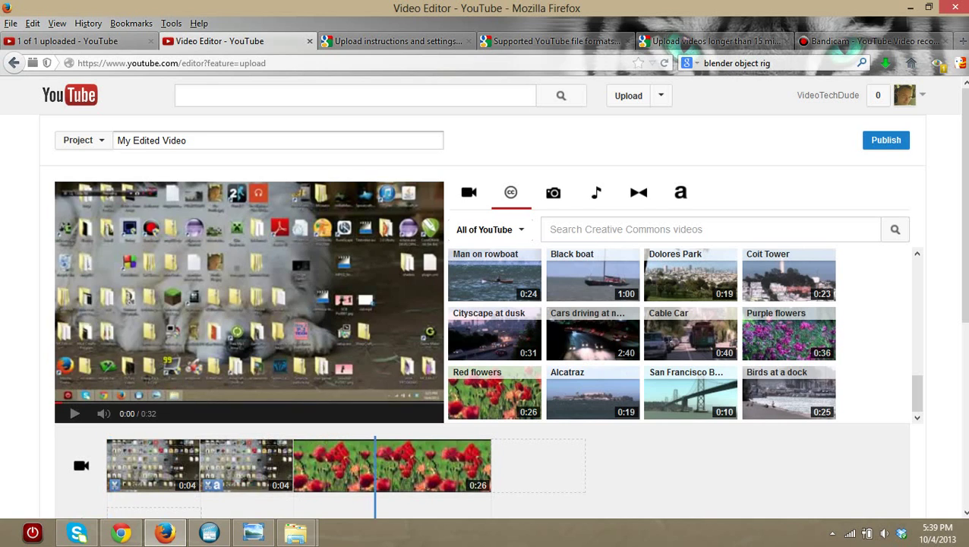
left_click(331, 480)
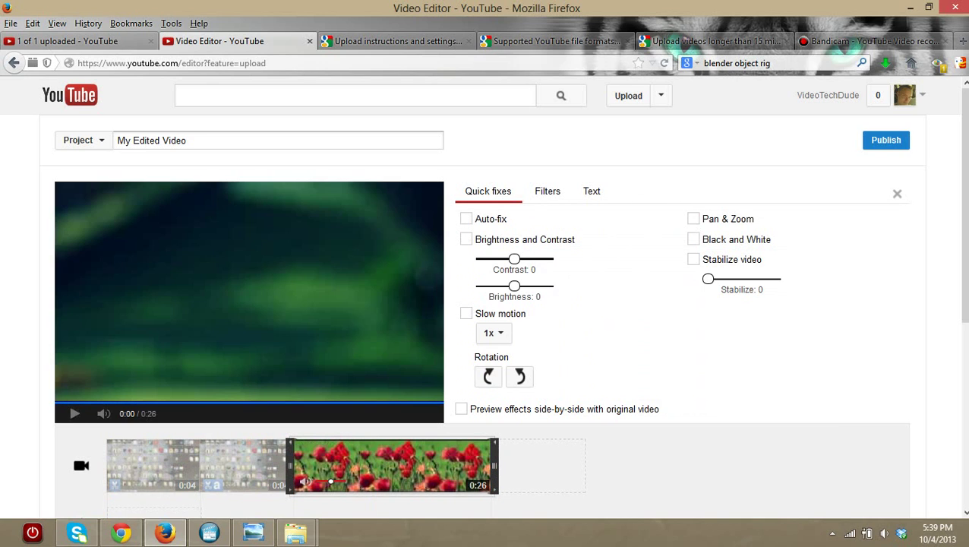
key("Escape")
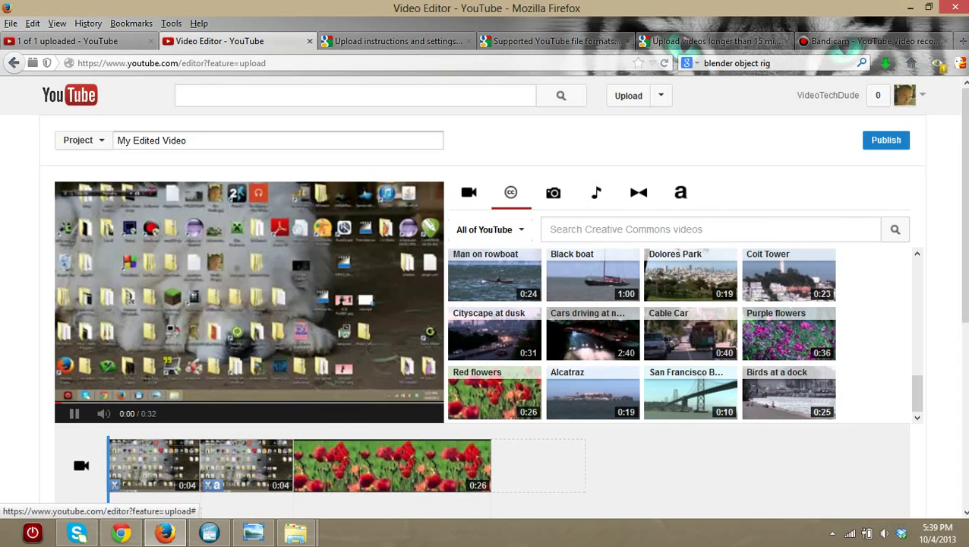
- Look at the options for adding photos to the project, including photo upload, and leave without importing any
left_click(553, 193)
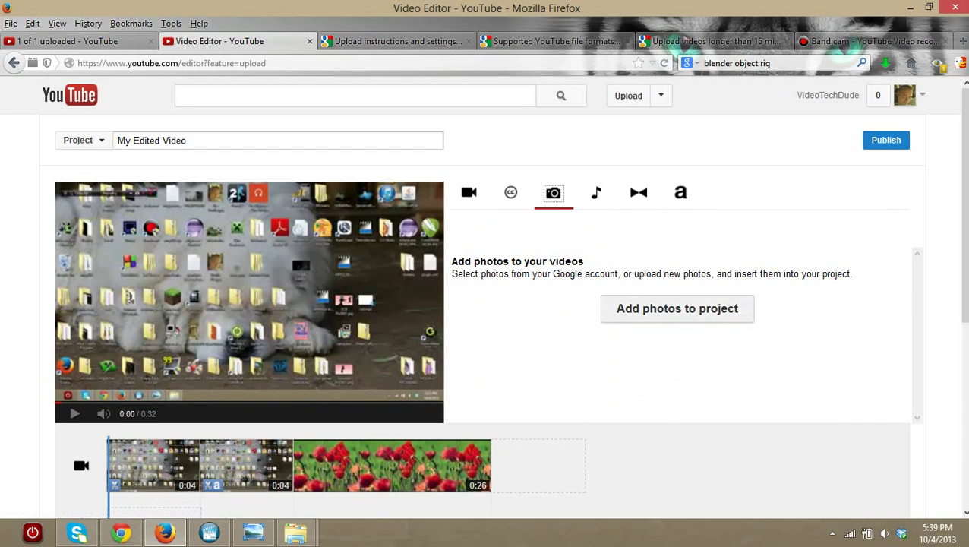
left_click(678, 309)
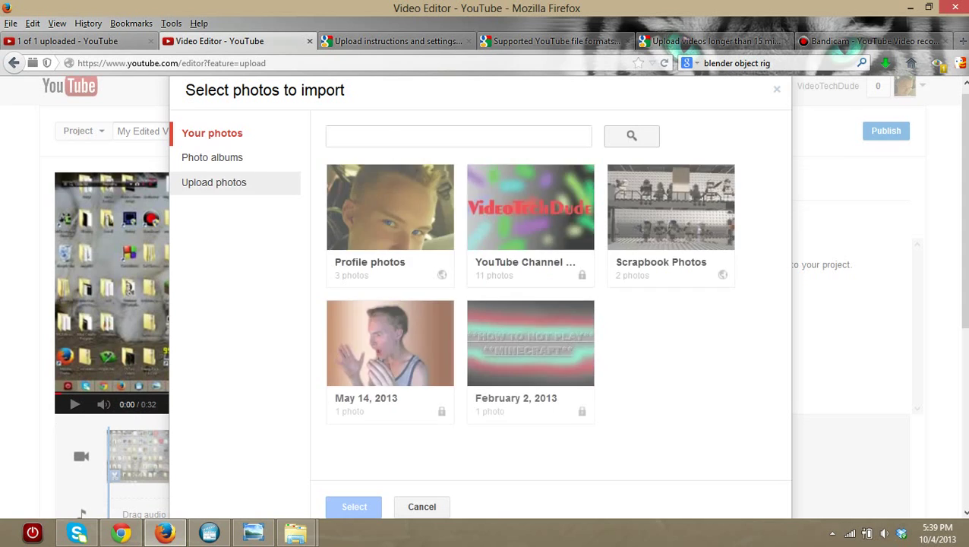
left_click(218, 182)
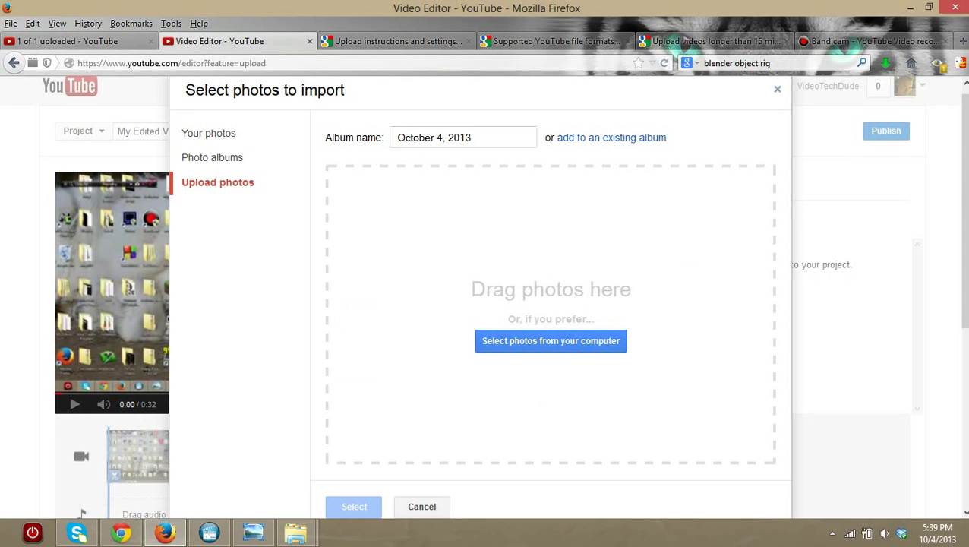
key("Escape")
- Try to add the audio track The Rain to the timeline and close the page inspector
left_click(596, 183)
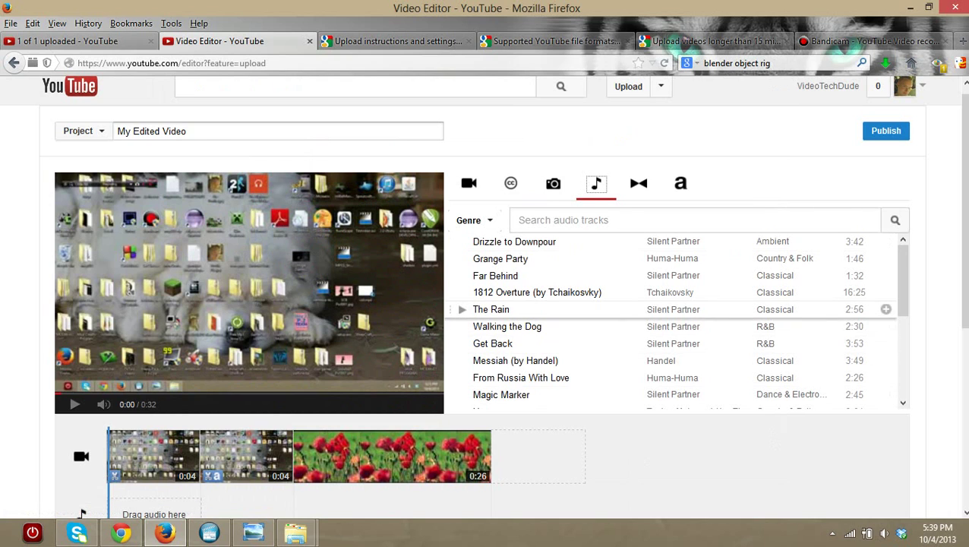
left_click_drag(670, 309, 341, 455)
right_click(341, 456)
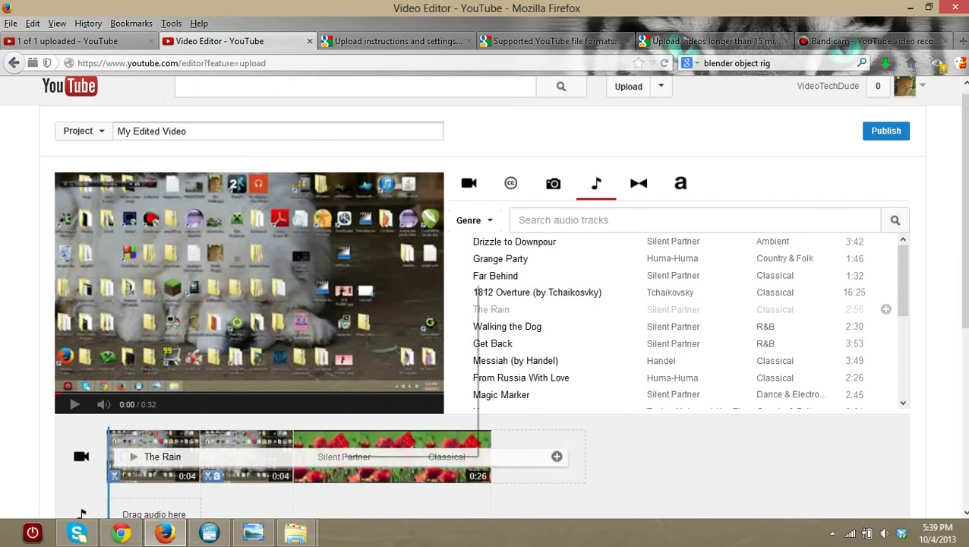
left_click(402, 446)
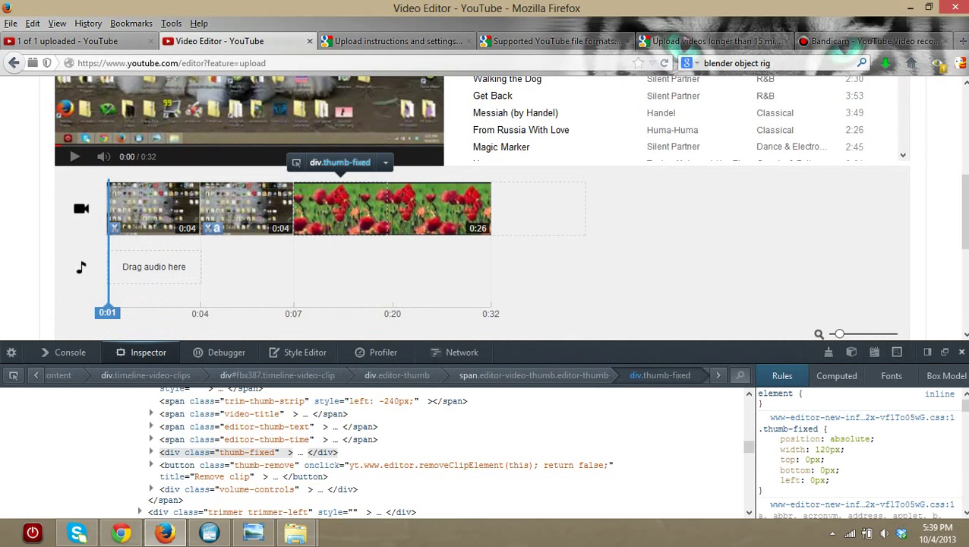
left_click(962, 352)
scroll(483, 296, "up", 3)
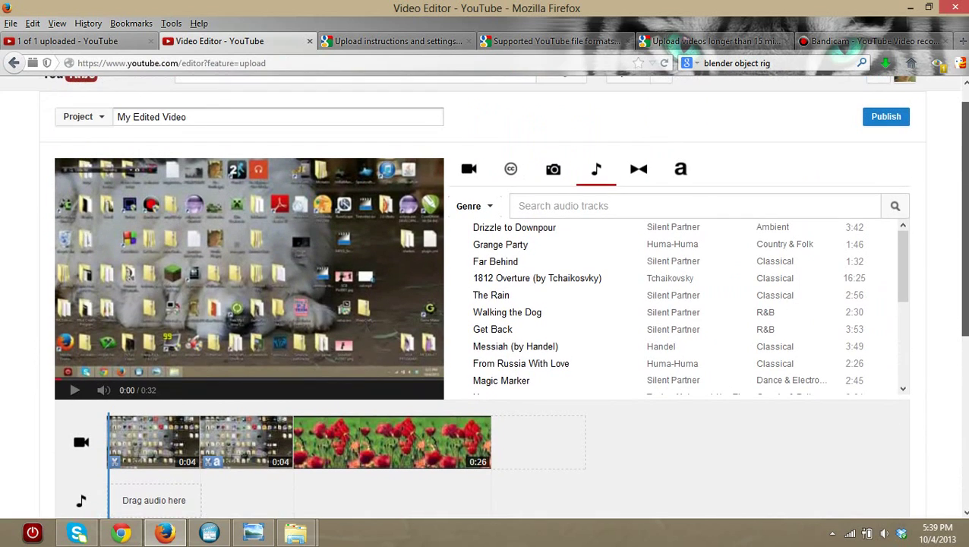
- Add a Crossfade transition between the second clip and Red flowers and play it back
left_click(638, 169)
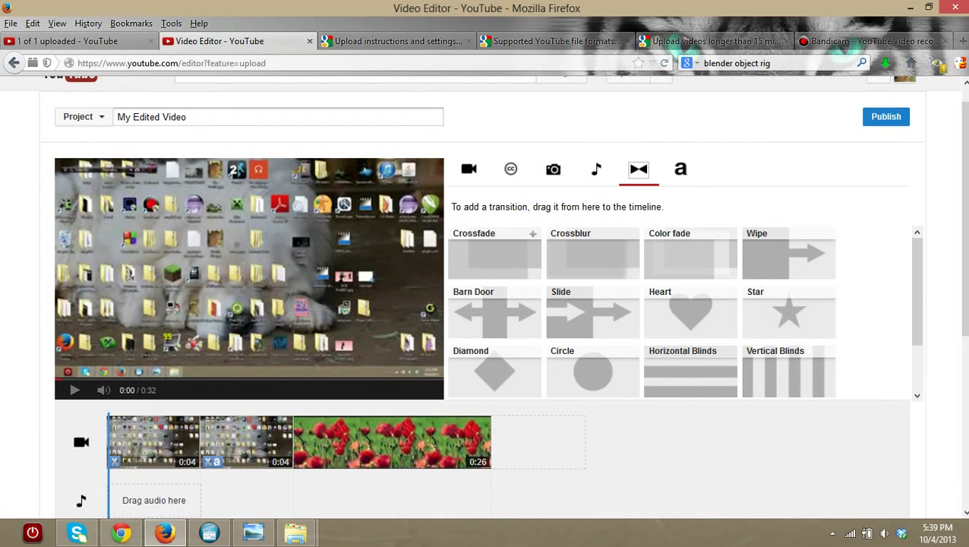
left_click_drag(494, 251, 228, 445)
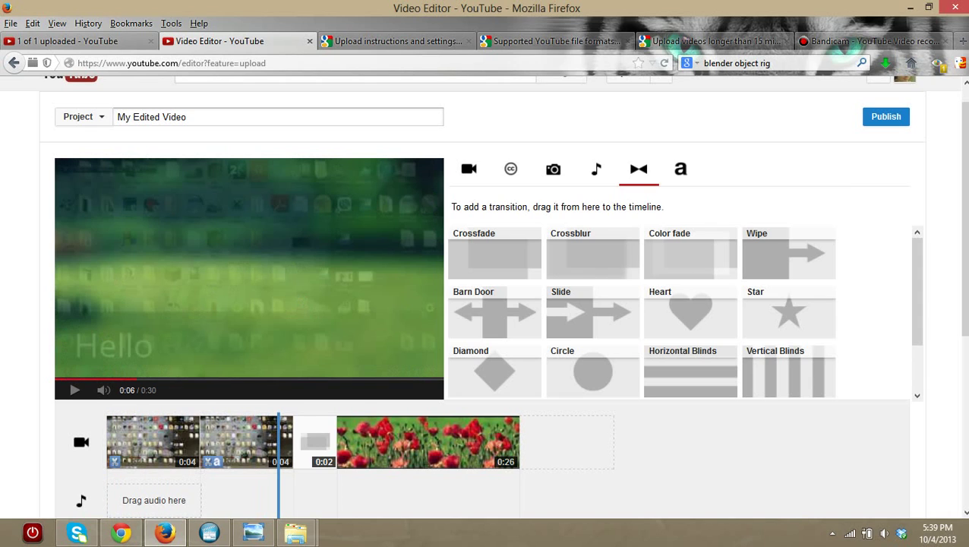
left_click(75, 389)
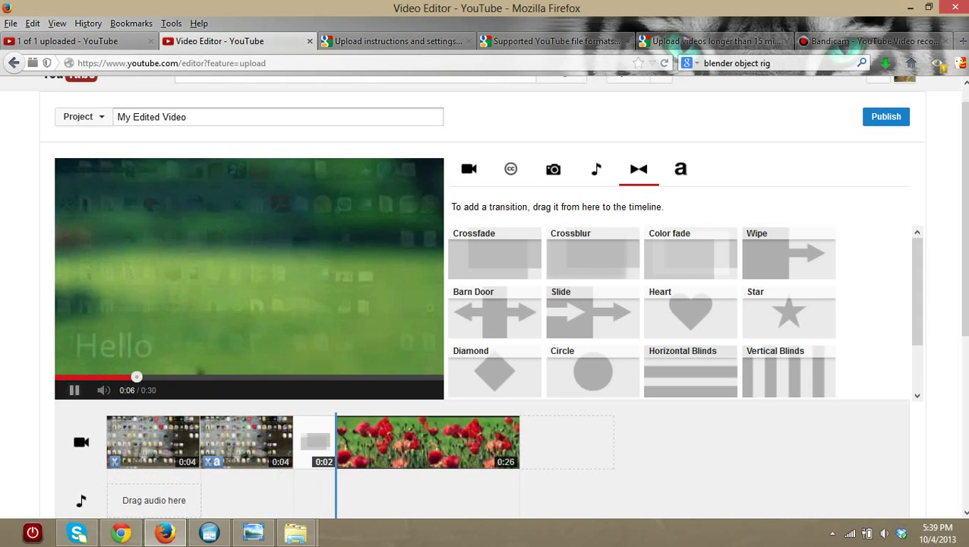
key("space")
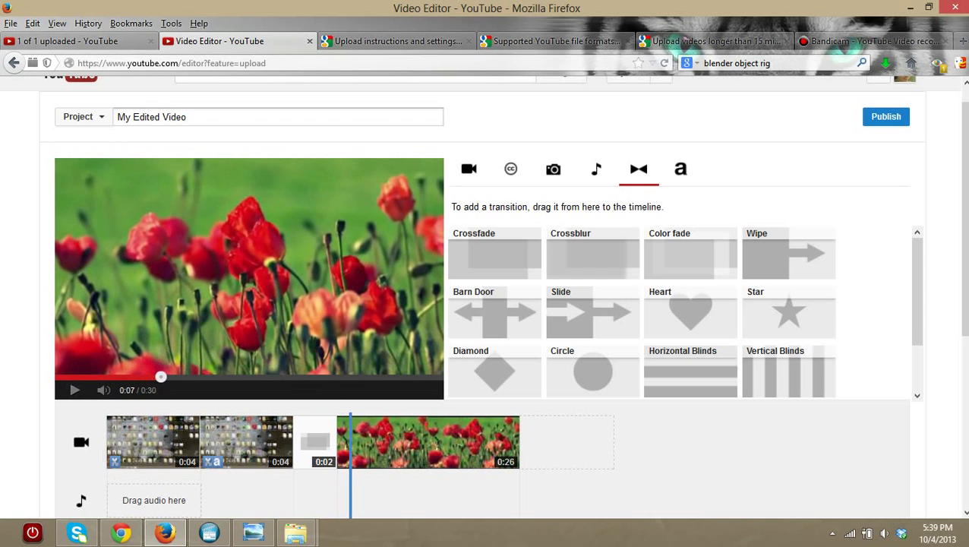
left_click_drag(350, 494, 162, 494)
left_click(74, 390)
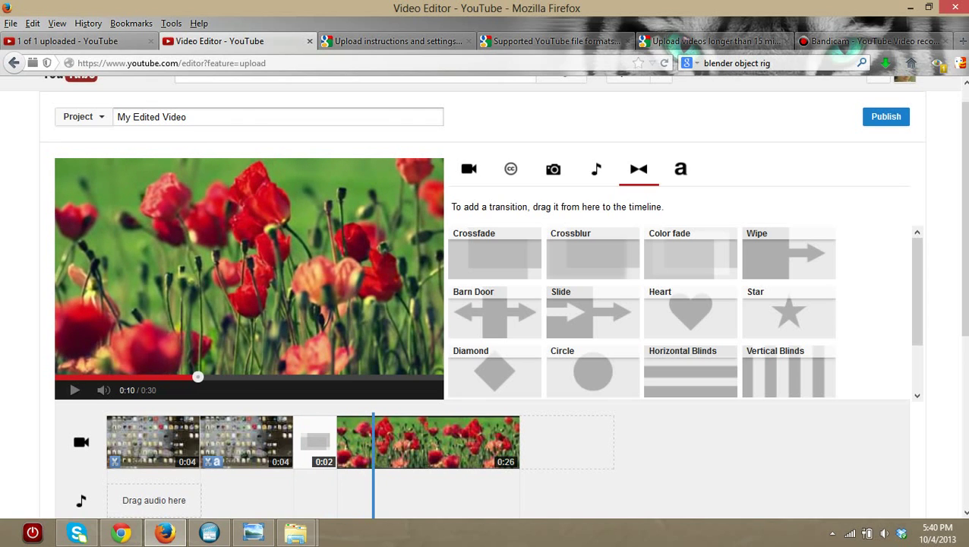
- Publish My Edited Video and open its Info and Settings for editing
scroll(483, 295, "up", 1)
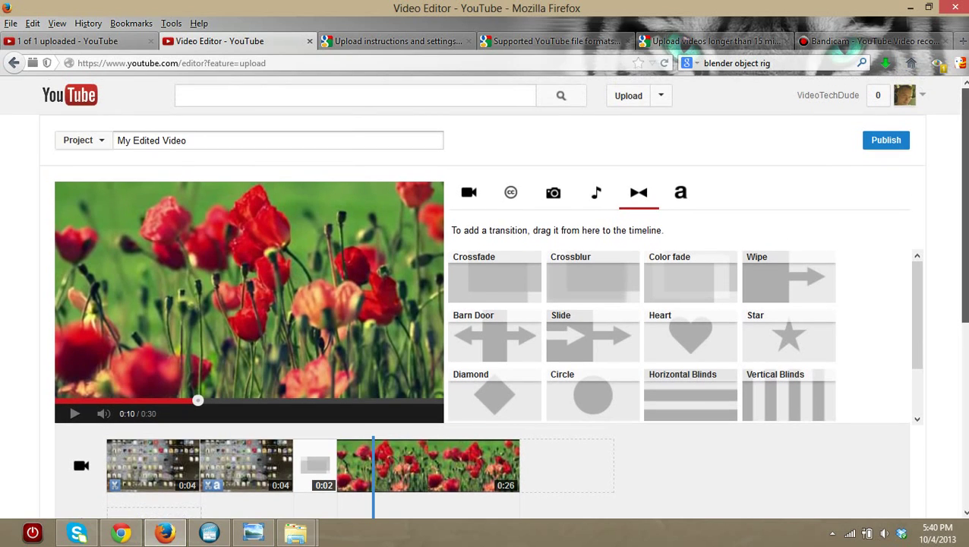
left_click(885, 140)
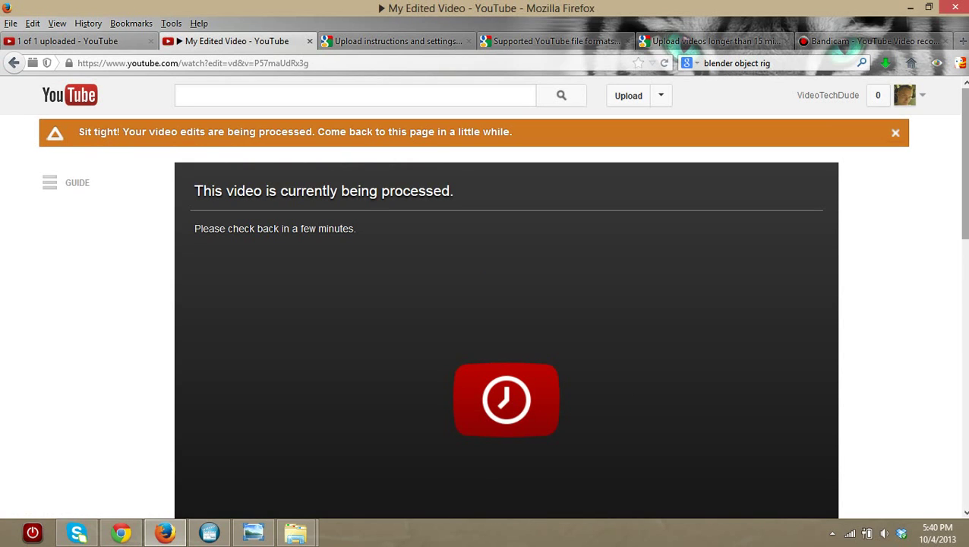
scroll(484, 297, "down", 5)
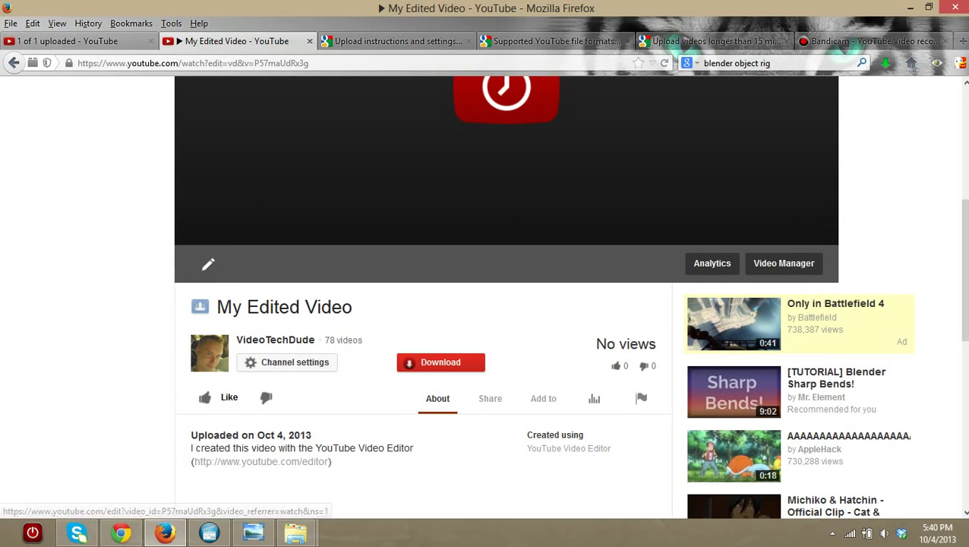
left_click(208, 263)
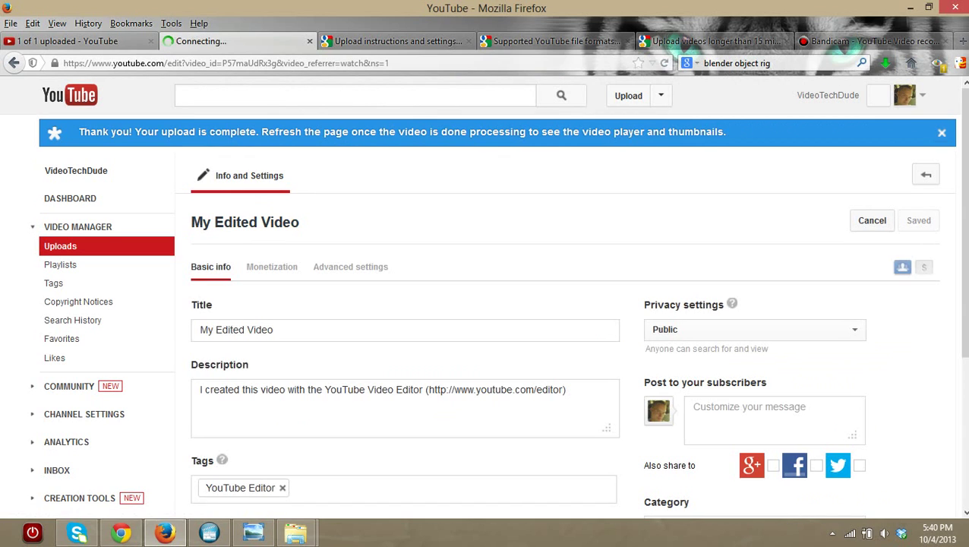
- Review the basic info of My Edited Video, set its privacy to Private and save the changes
left_click_drag(274, 330, 209, 330)
scroll(483, 297, "down", 3)
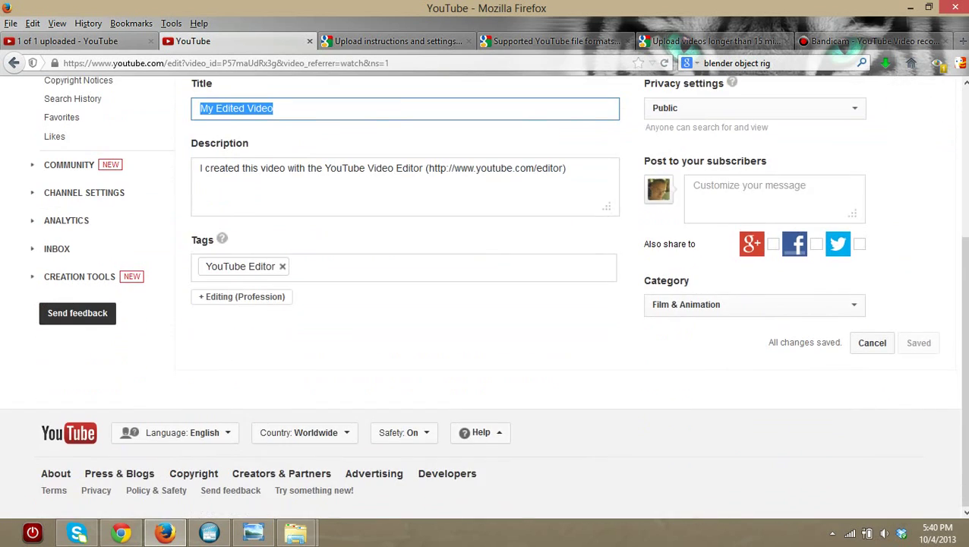
scroll(483, 298, "up", 3)
scroll(483, 295, "up", 1)
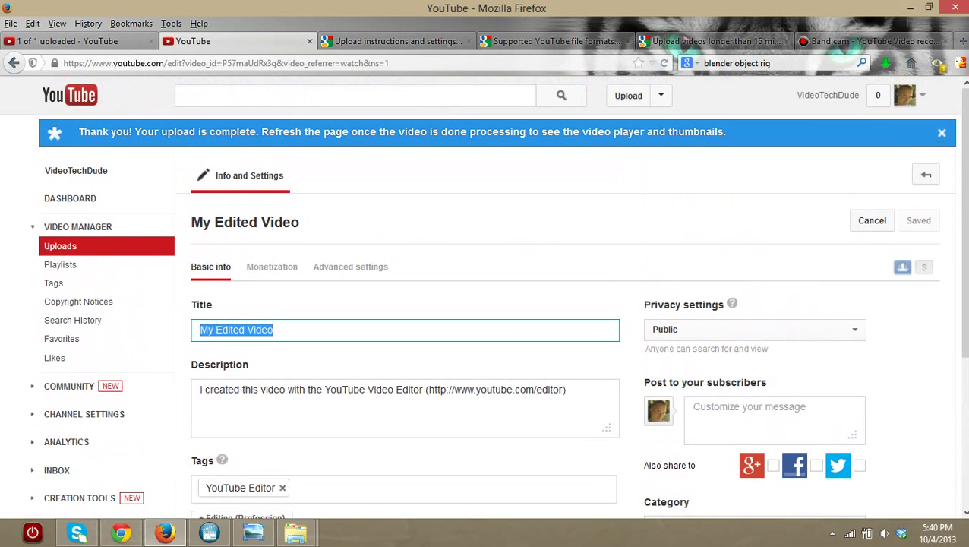
left_click(754, 329)
left_click(754, 373)
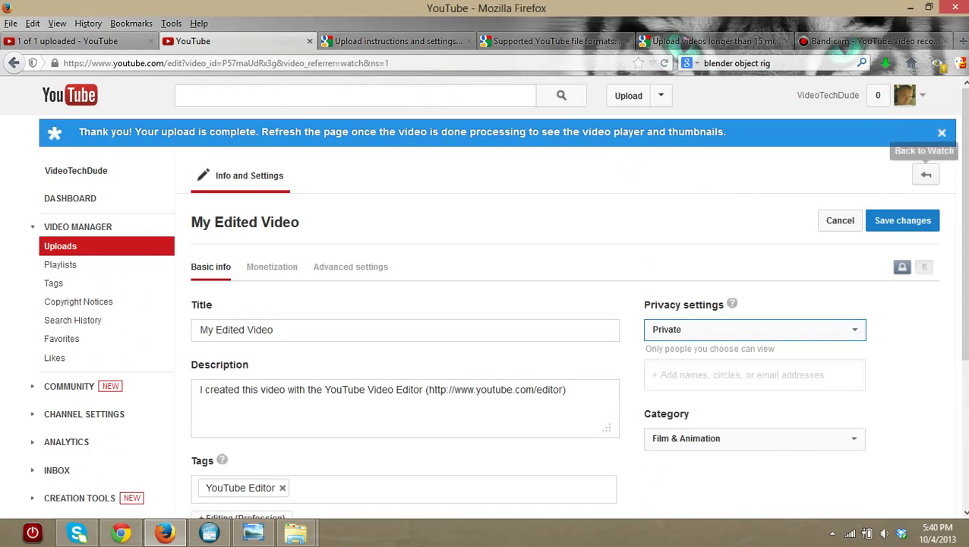
left_click(902, 220)
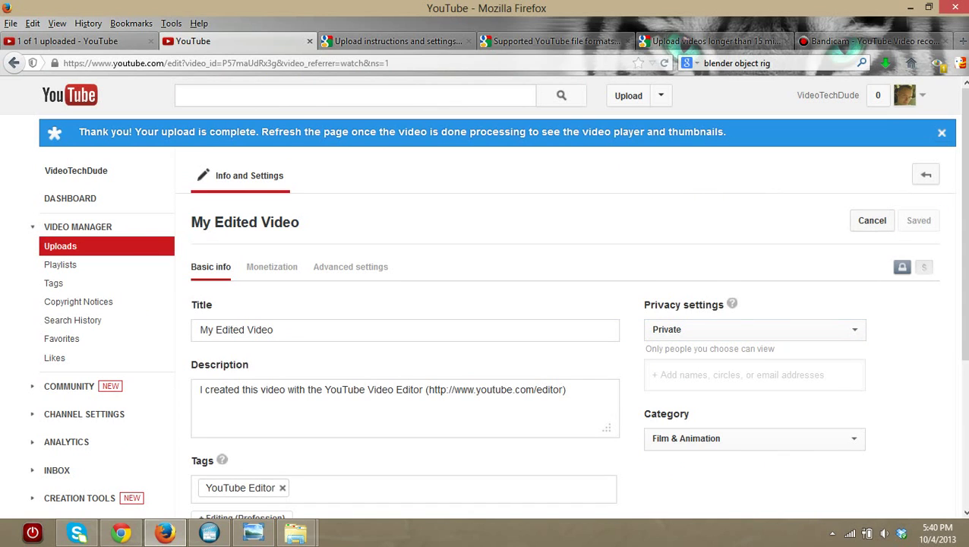
- Dismiss the upload notice and return to the video upload page
left_click(942, 132)
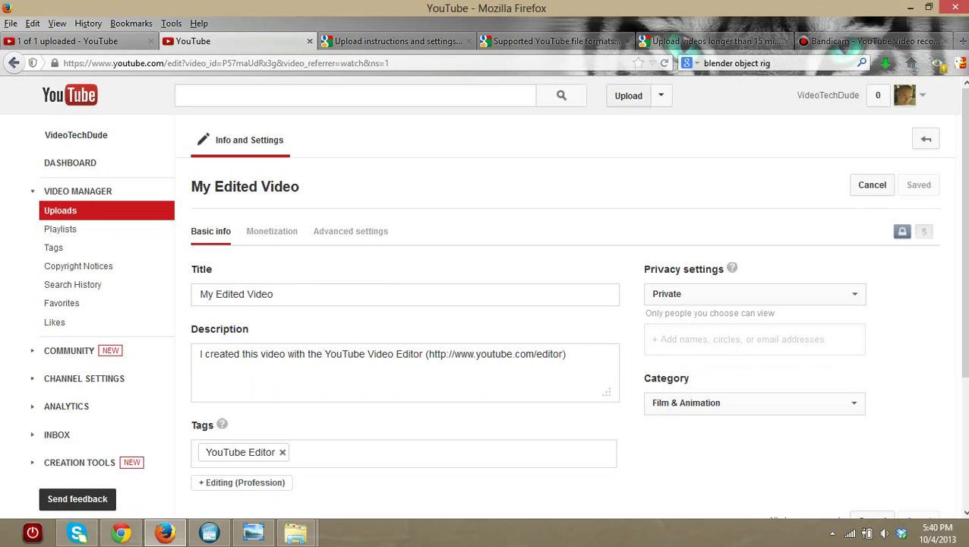
left_click(629, 95)
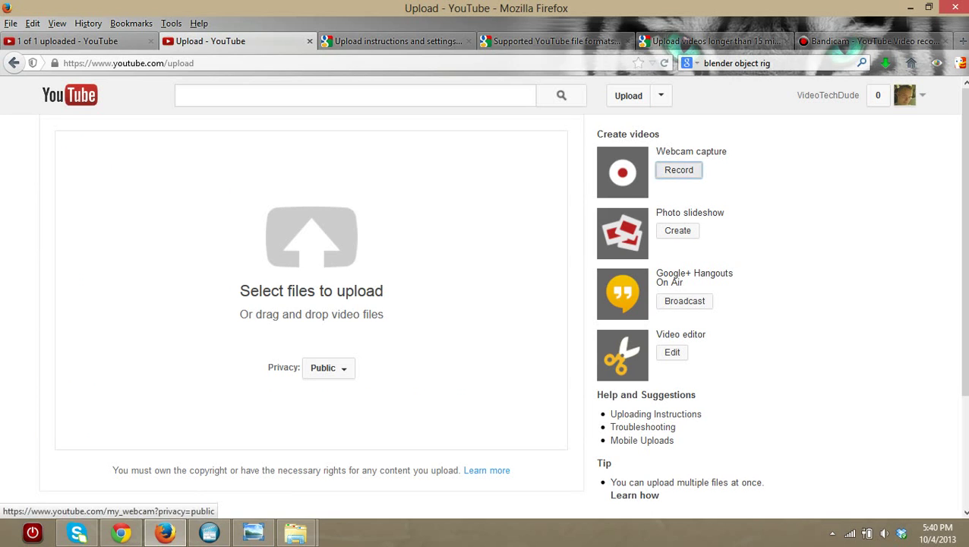
- Record a webcam video about 9 seconds long and upload it
left_click(679, 170)
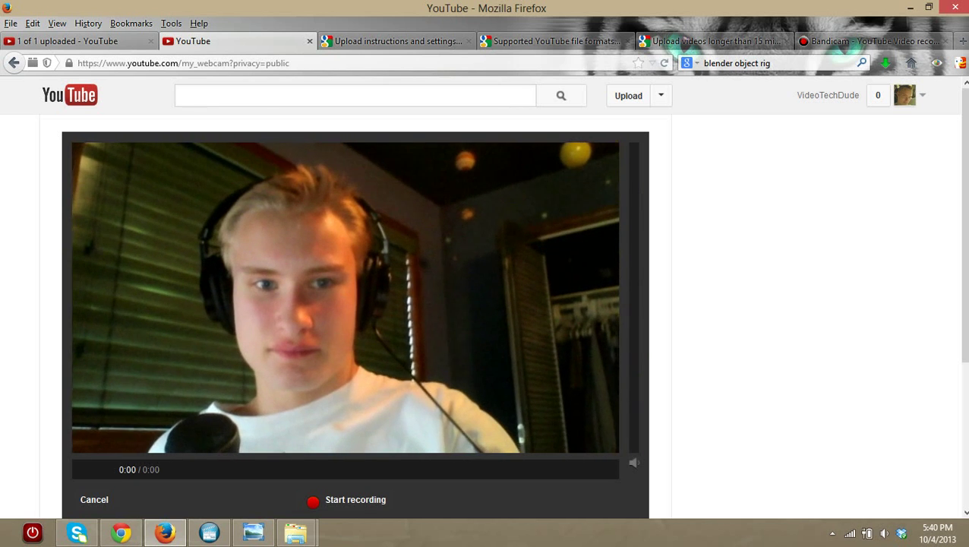
scroll(483, 297, "down", 2)
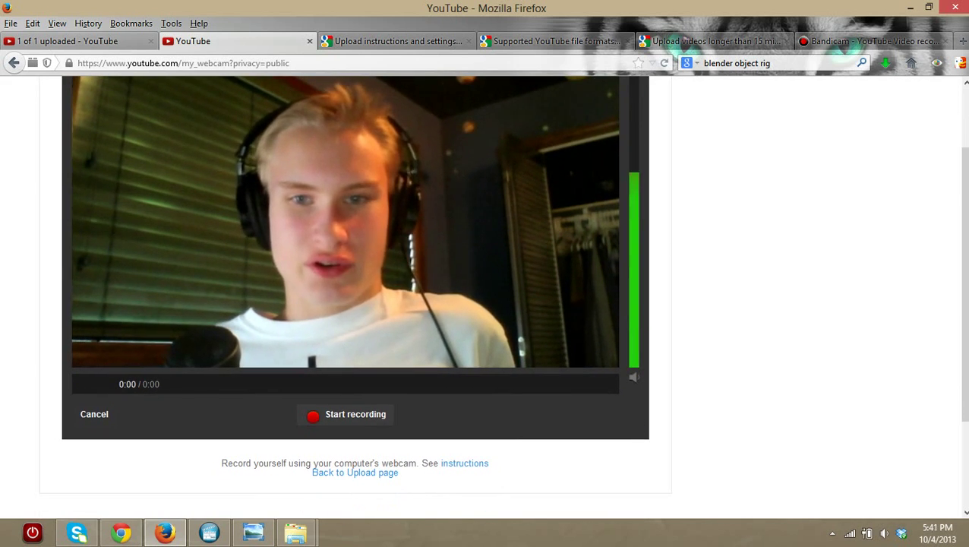
left_click(345, 414)
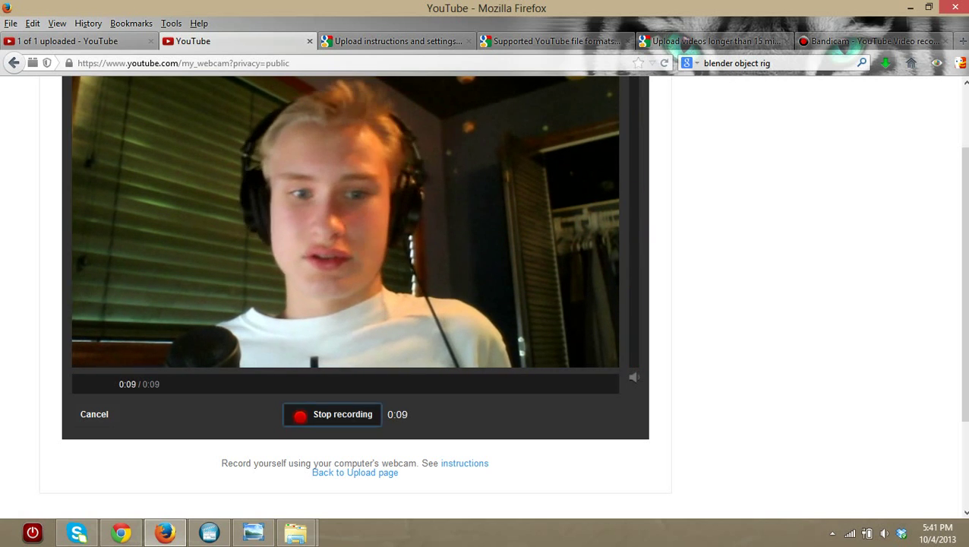
left_click(334, 414)
left_click(596, 414)
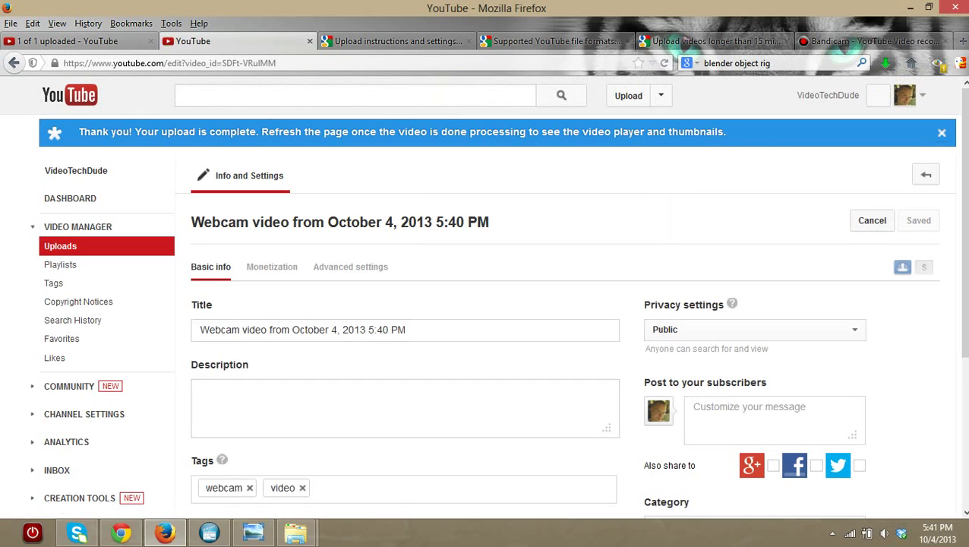
- Review the webcam video's basic info, set its privacy to Private, save the changes and dismiss the upload notice
scroll(483, 297, "down", 4)
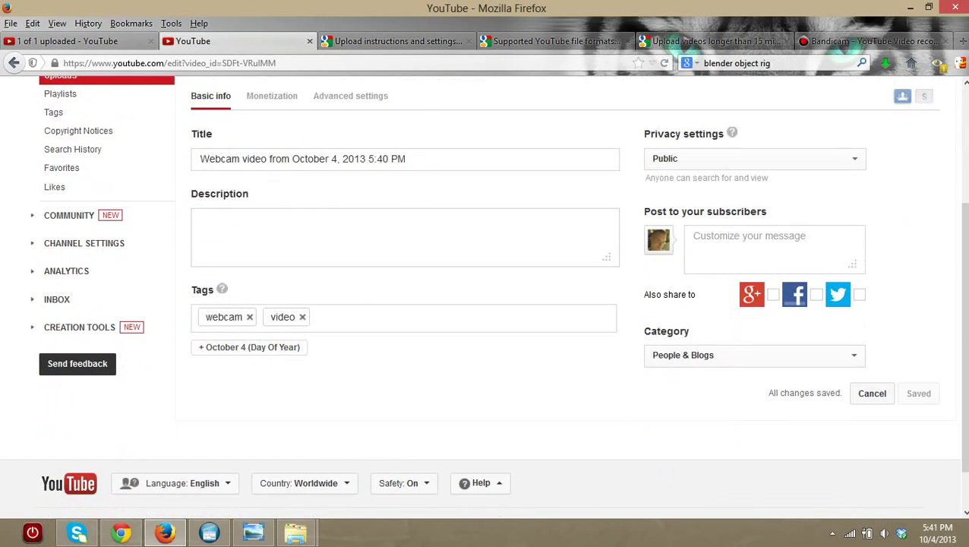
scroll(483, 297, "up", 4)
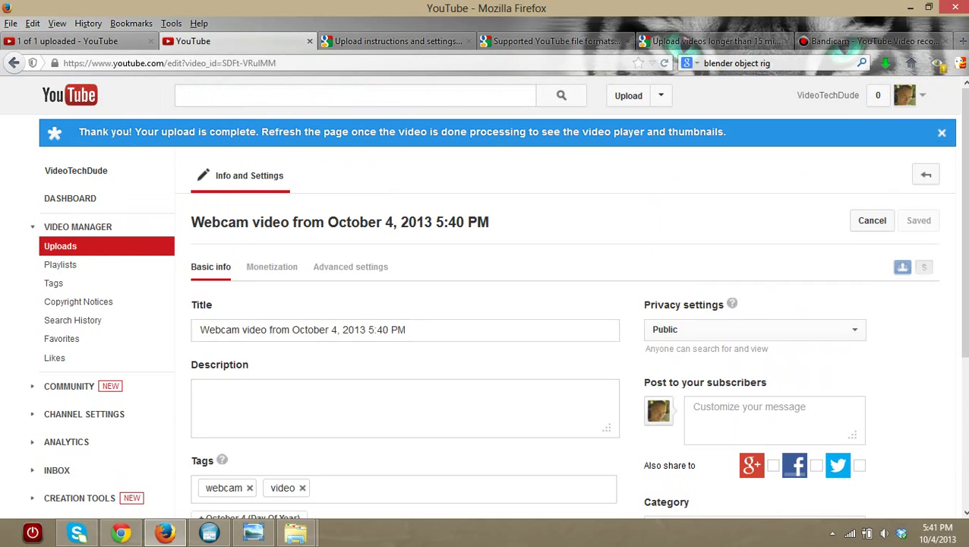
left_click(754, 330)
left_click(754, 373)
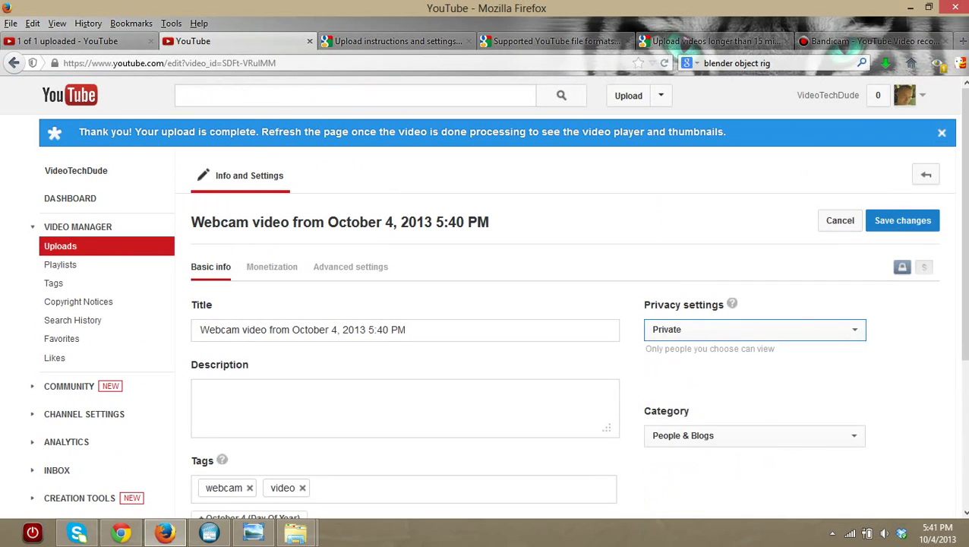
left_click(903, 220)
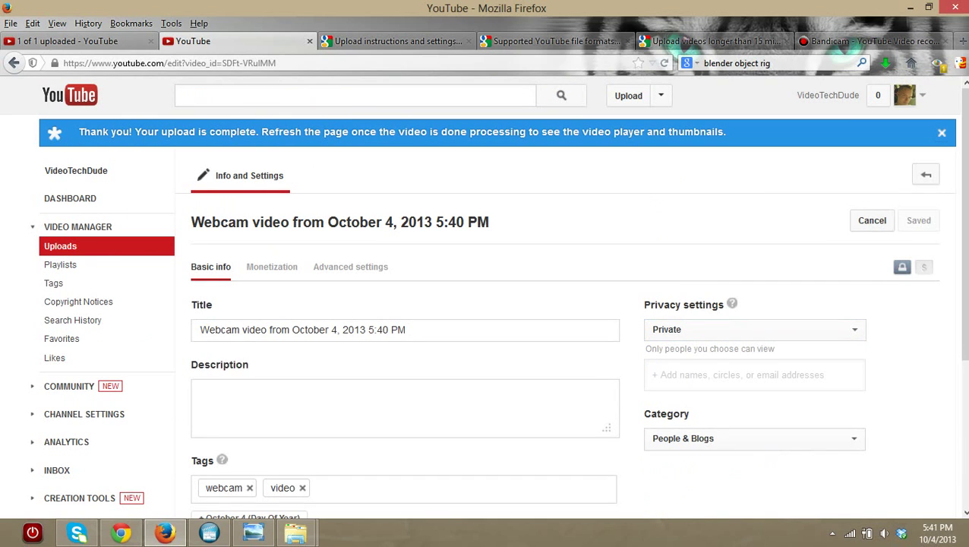
left_click(941, 133)
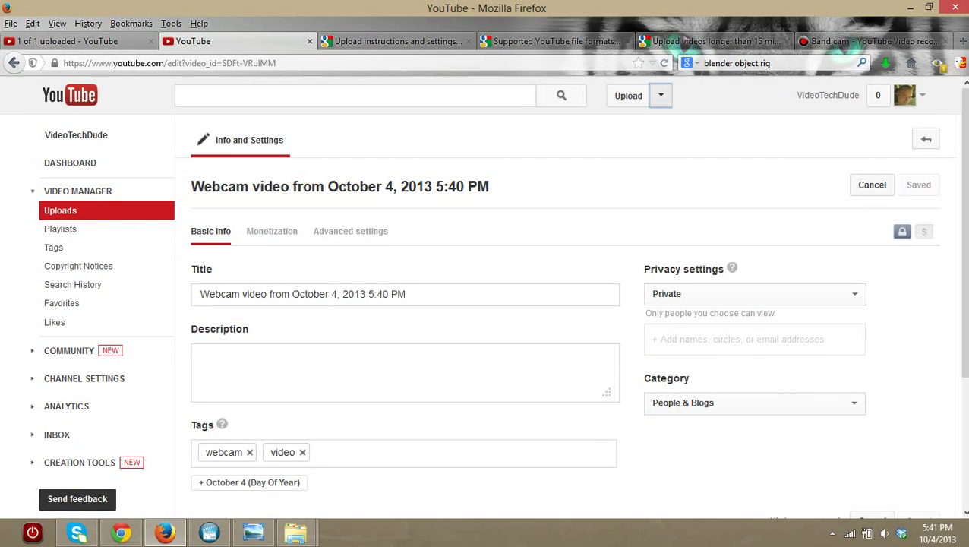
- In the Video Manager, delete both the webcam video from October 4, 2013 5:40 PM and My Edited Video
left_click(661, 96)
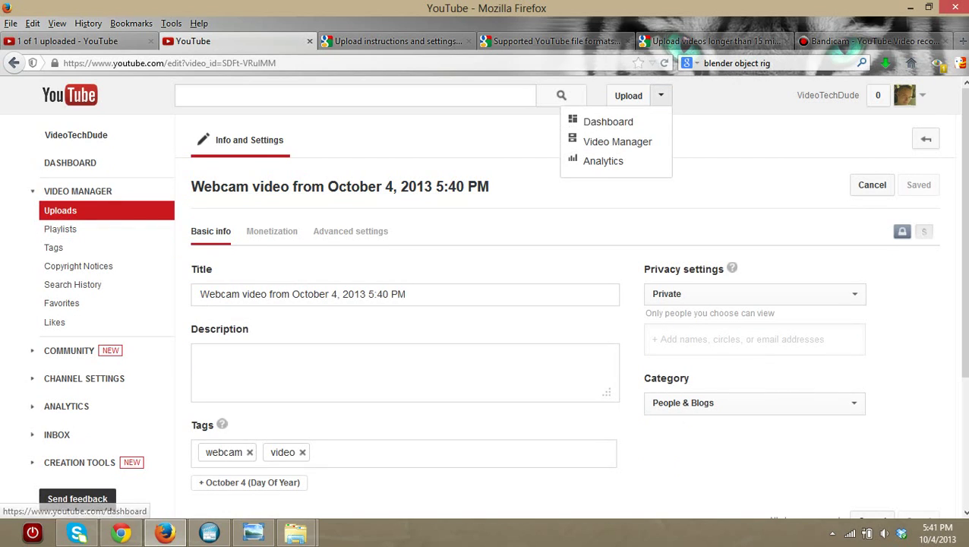
left_click(617, 141)
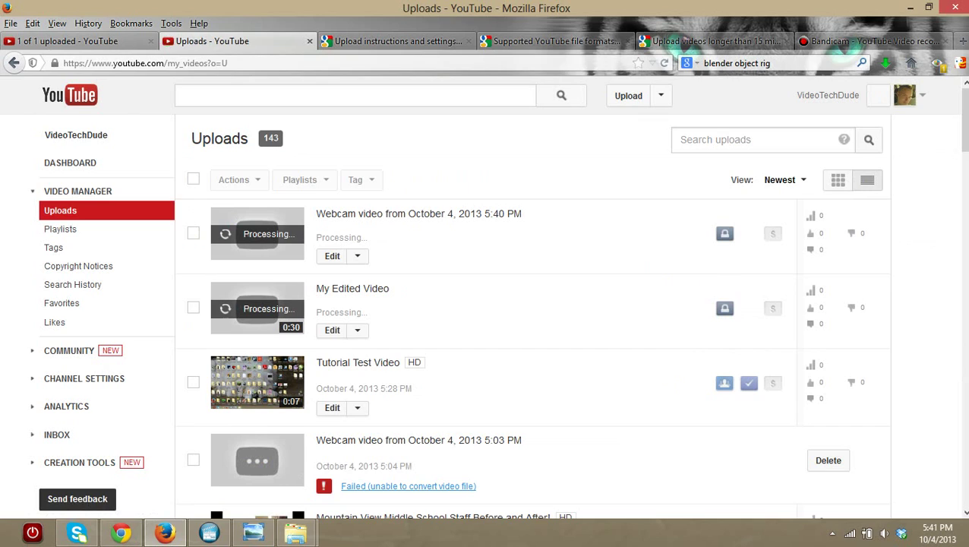
left_click(194, 233)
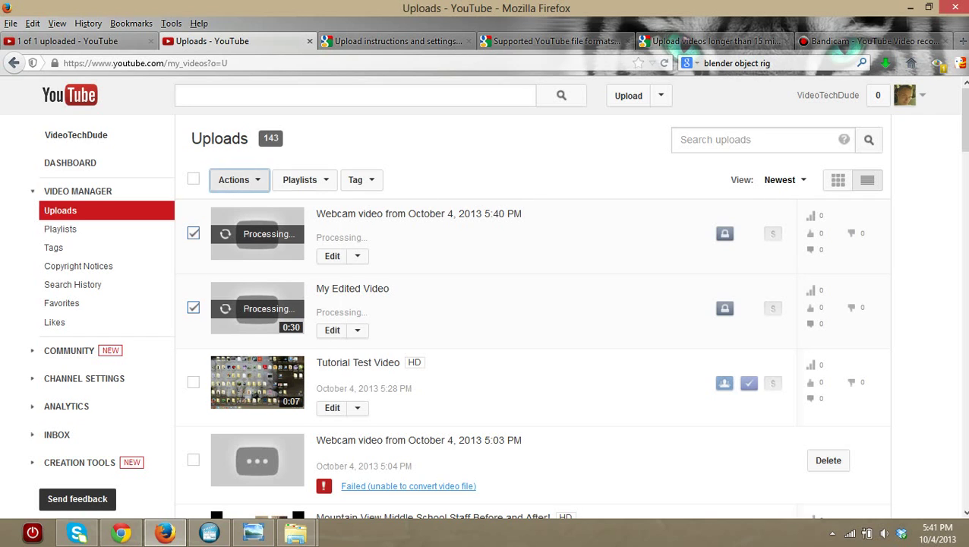
left_click(238, 180)
left_click(227, 205)
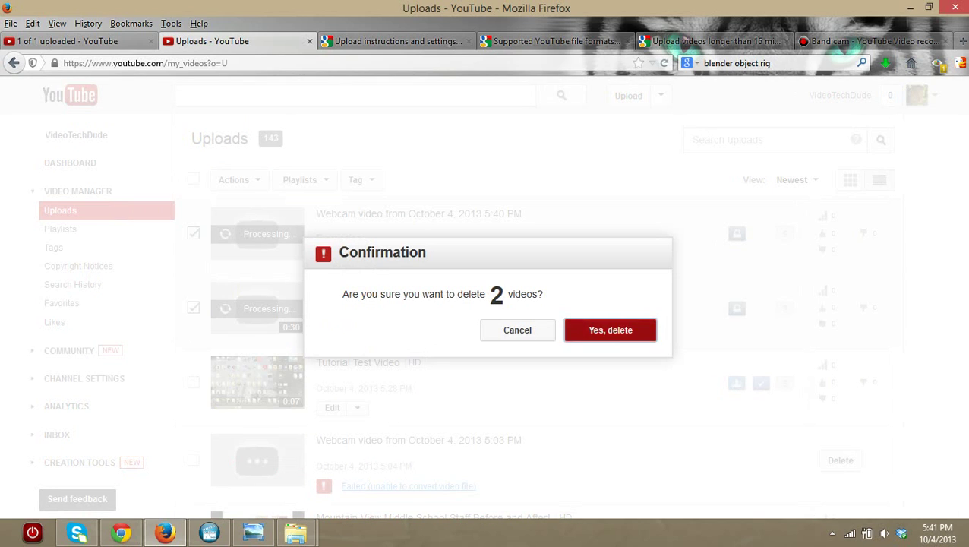
left_click(610, 330)
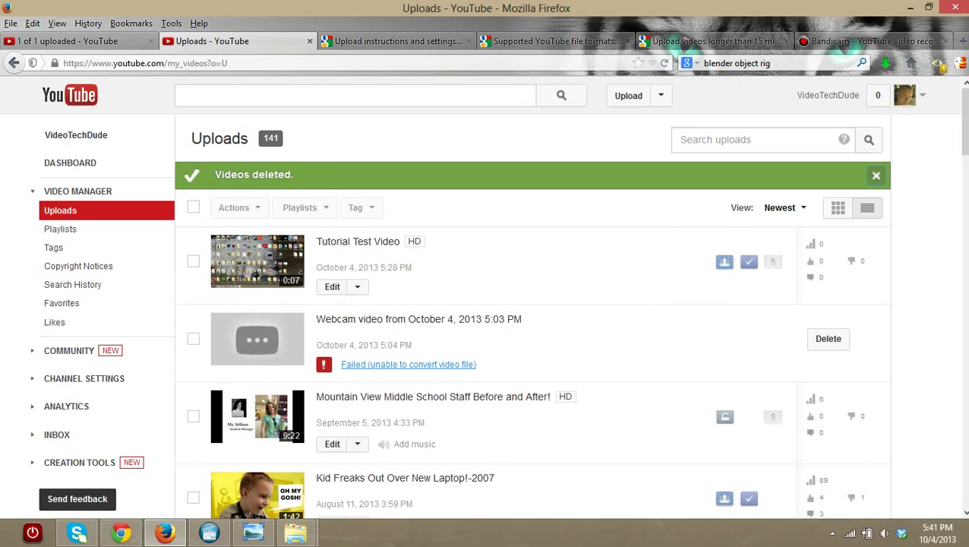
left_click(876, 175)
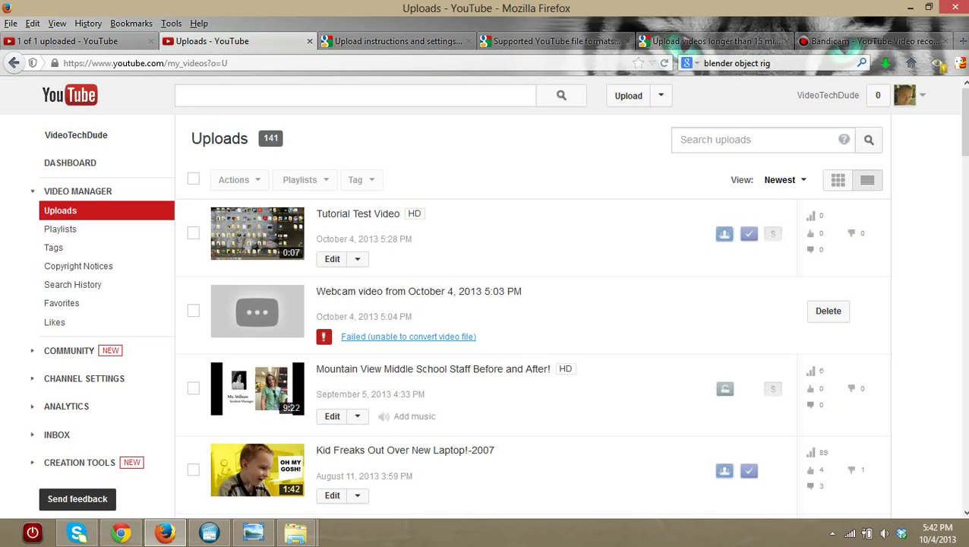
left_click_drag(279, 138, 191, 138)
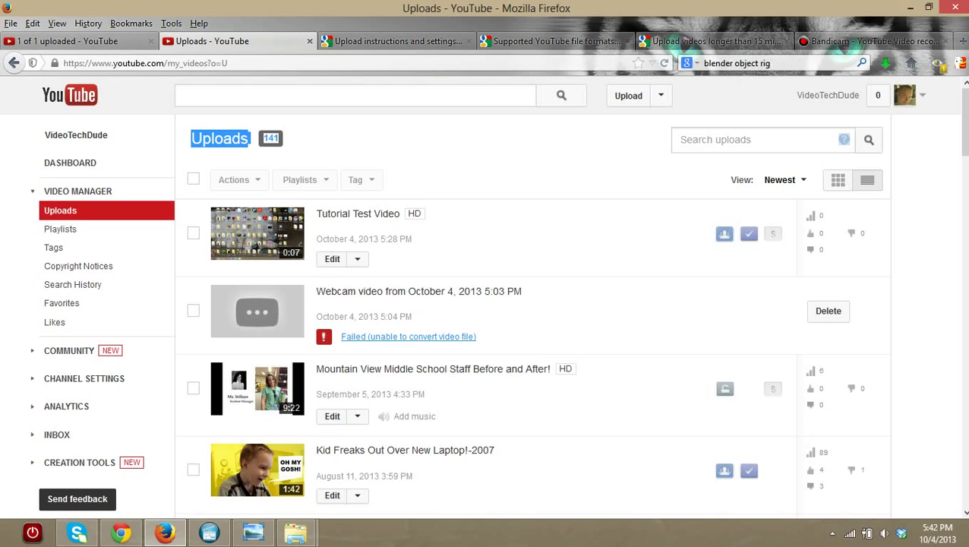
mouse_move(191, 139)
left_mouse_down()
mouse_move(280, 139)
mouse_move(191, 138)
left_mouse_up()
triple_click(220, 139)
left_click(219, 138)
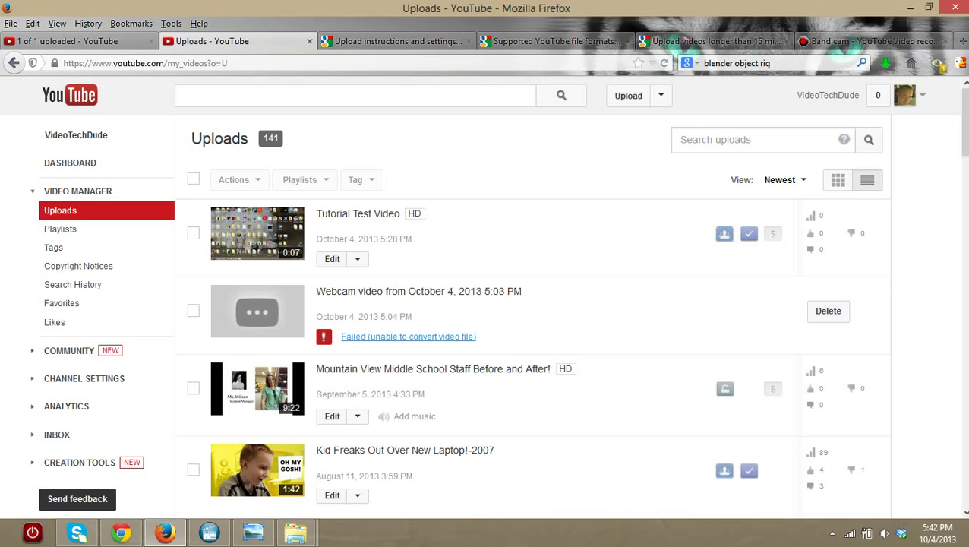
left_click_drag(280, 139, 190, 138)
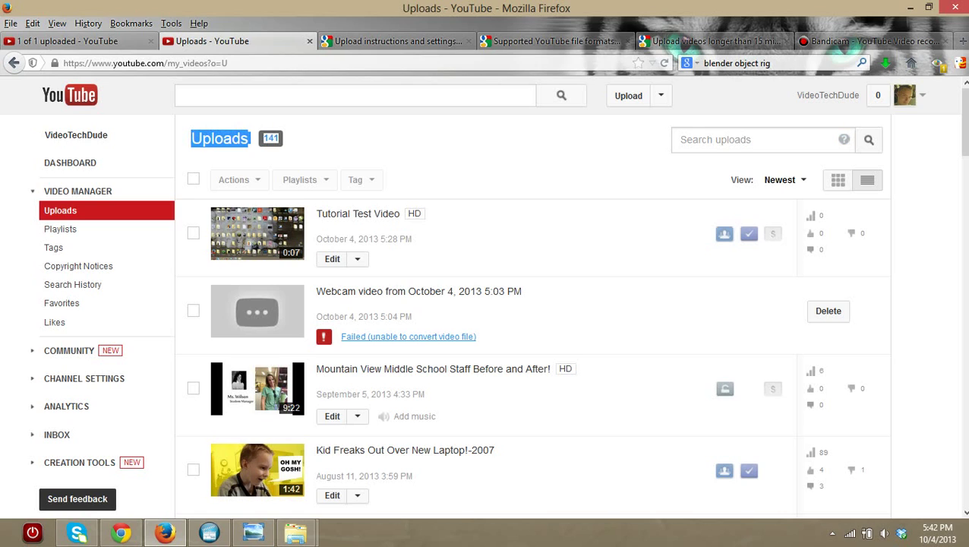
left_click(219, 139)
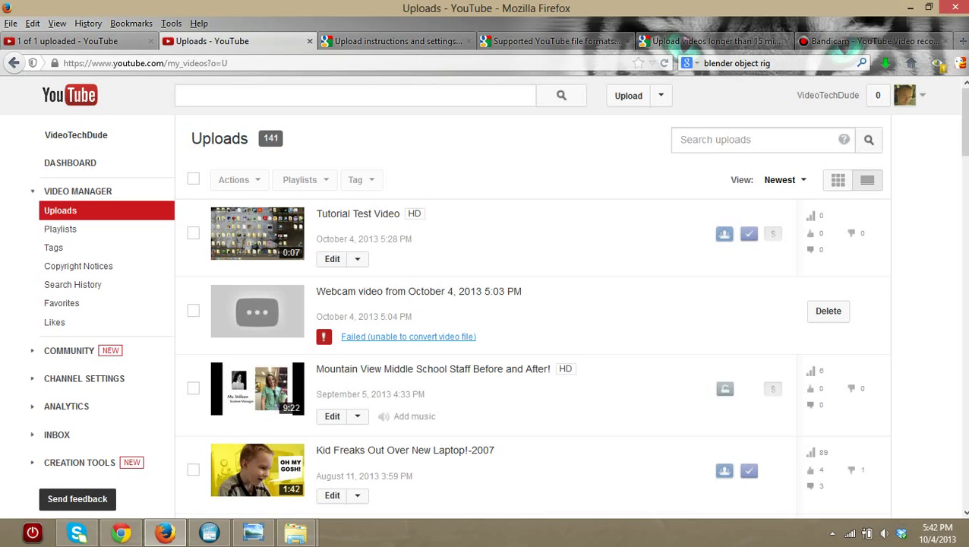